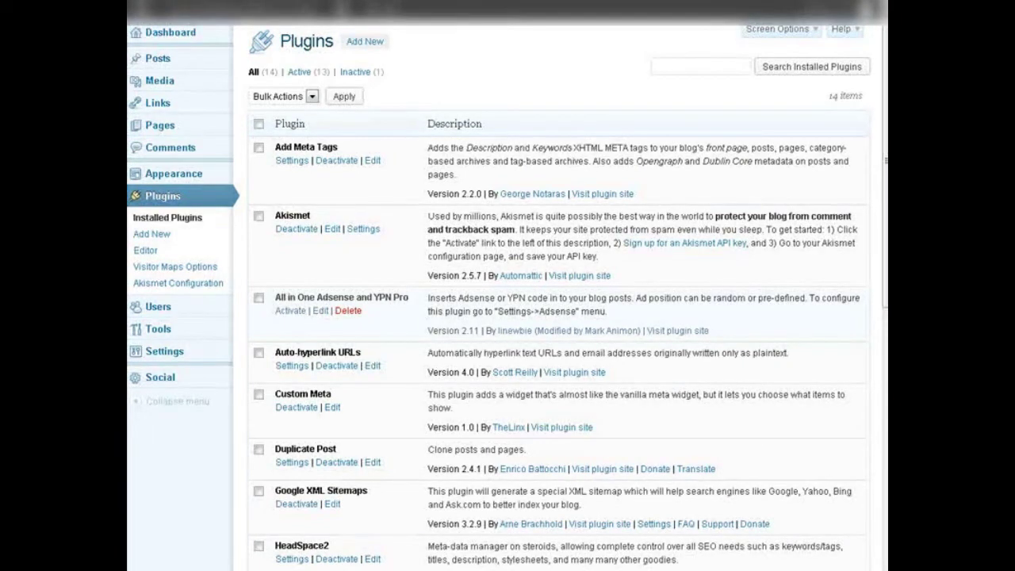
Search the plugin directory for 'duplicator', then install and activate Duplicator 0.4.2
left_click(141, 236)
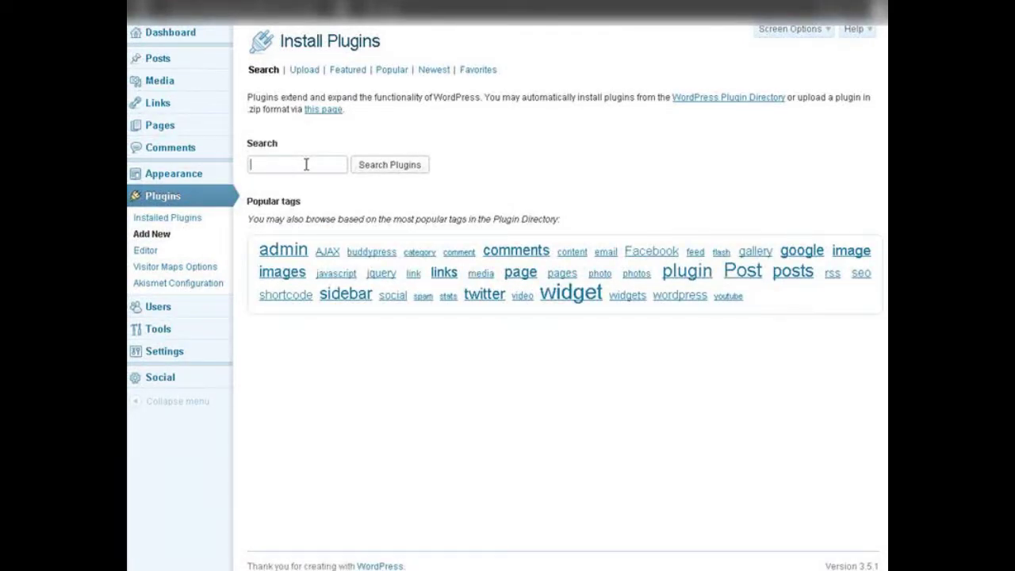
type("duplica")
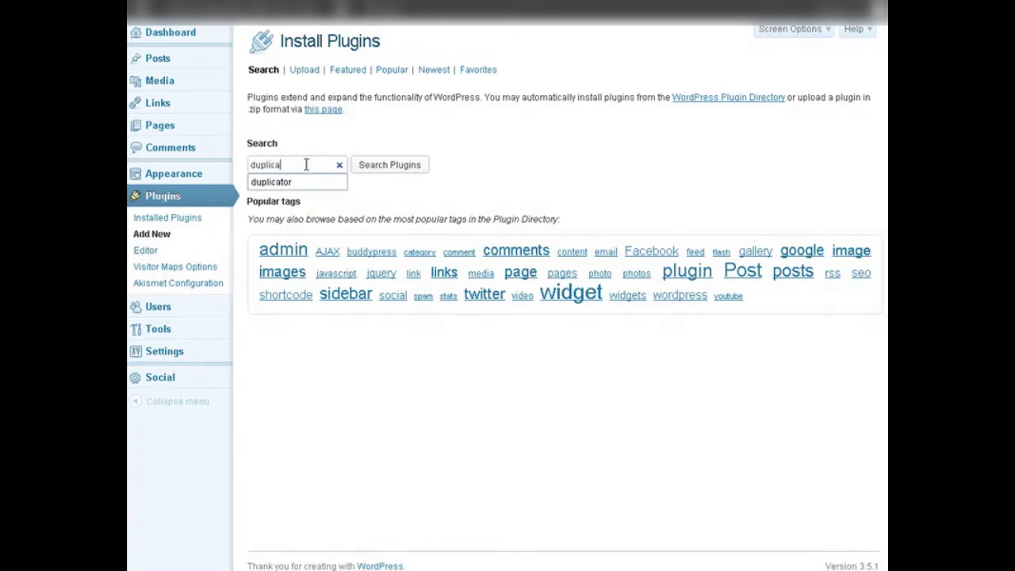
type("tor")
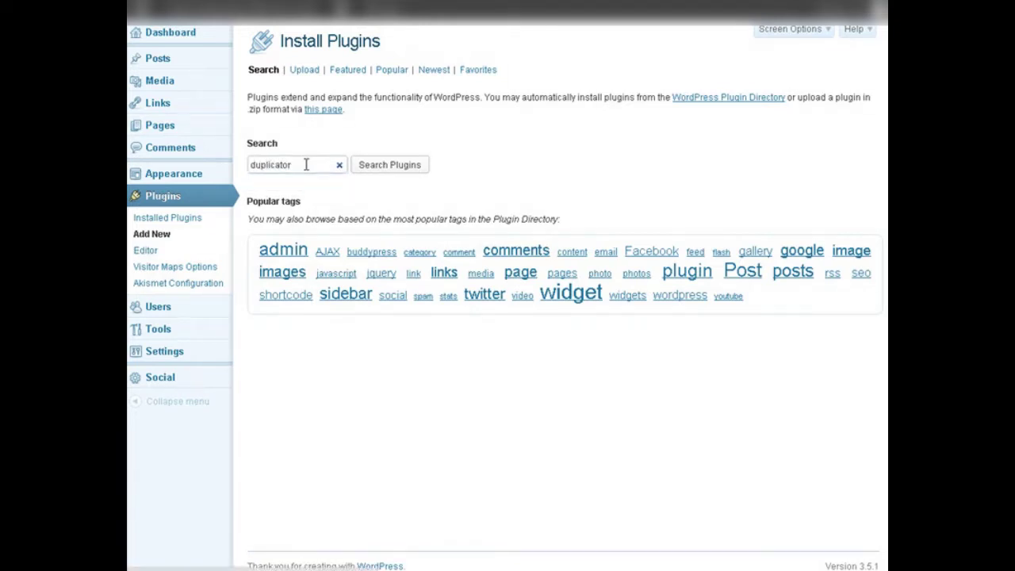
key("Return")
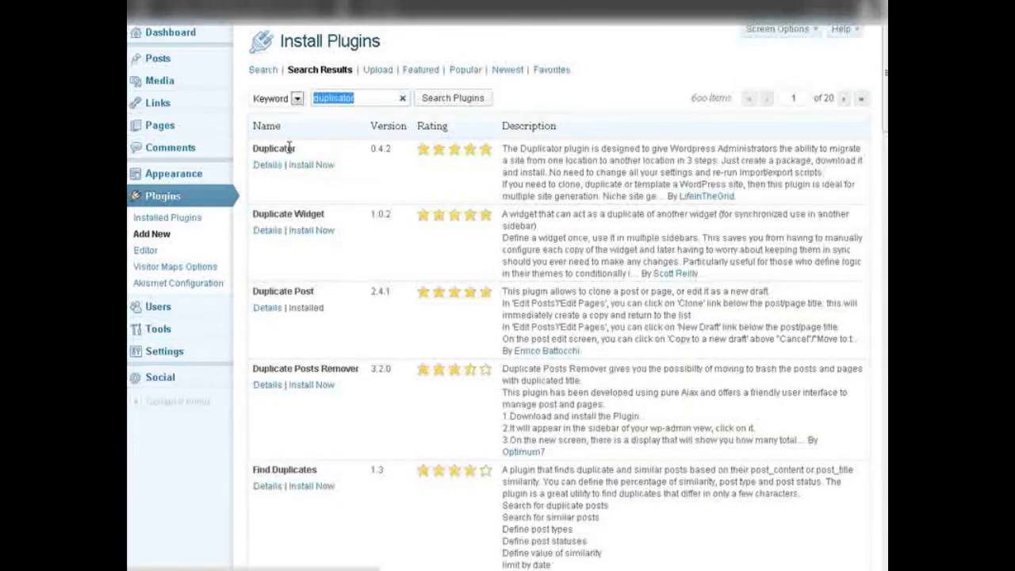
left_click(313, 165)
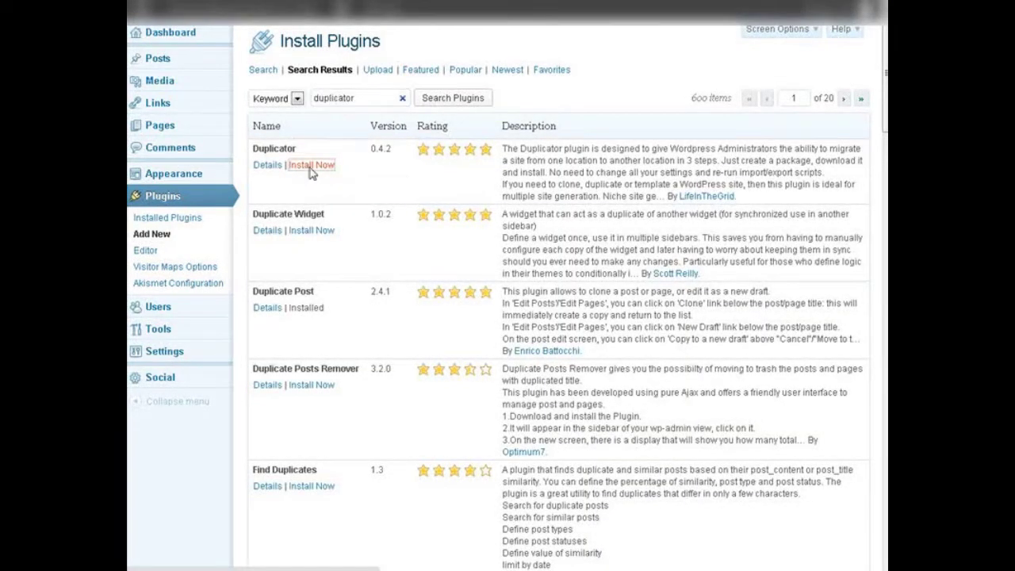
left_click(524, 277)
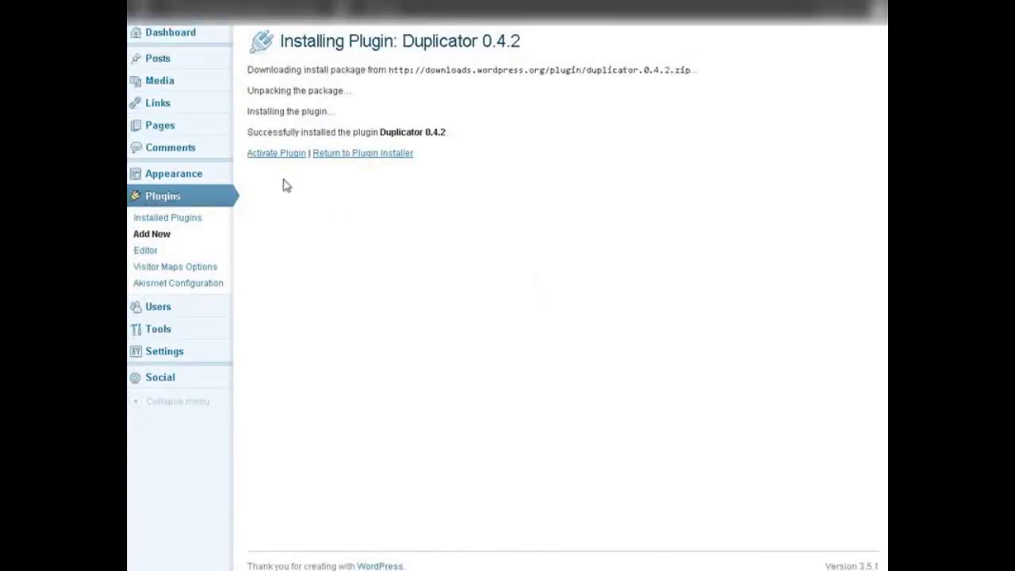
left_click(272, 156)
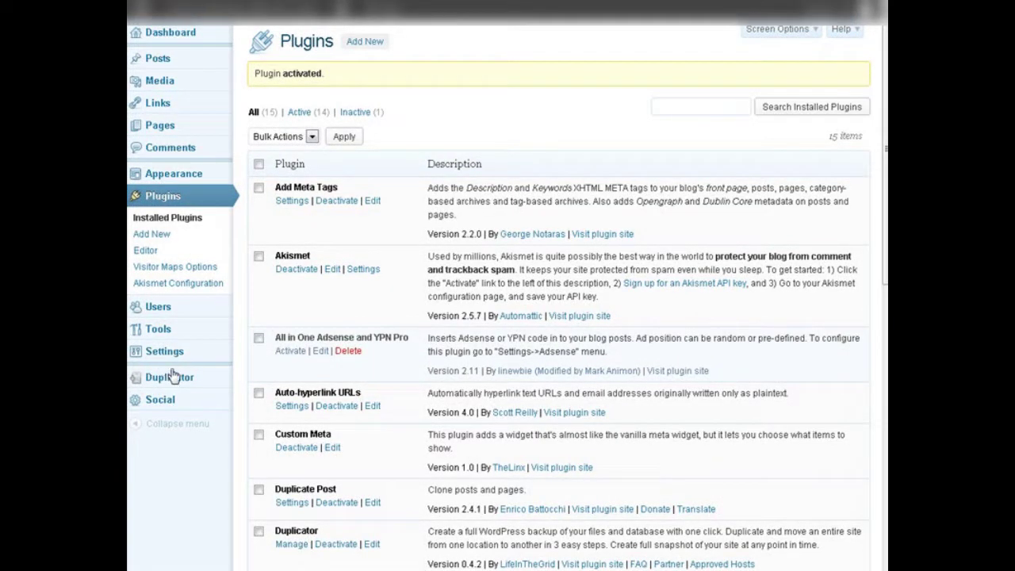
mouse_move(178, 386)
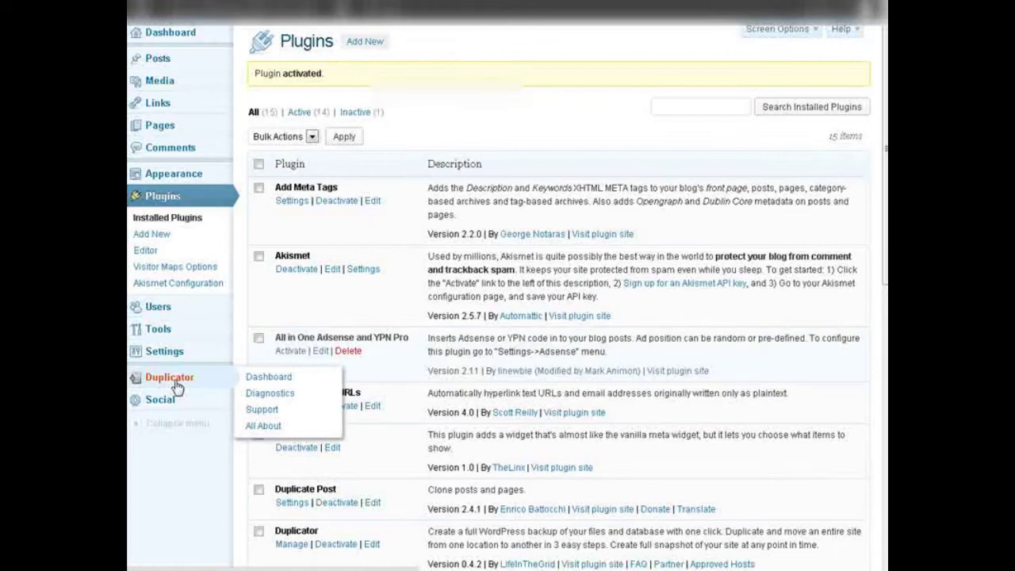
On the Duplicator dashboard, run the server compatibility check and dismiss the System Status results
left_click(249, 384)
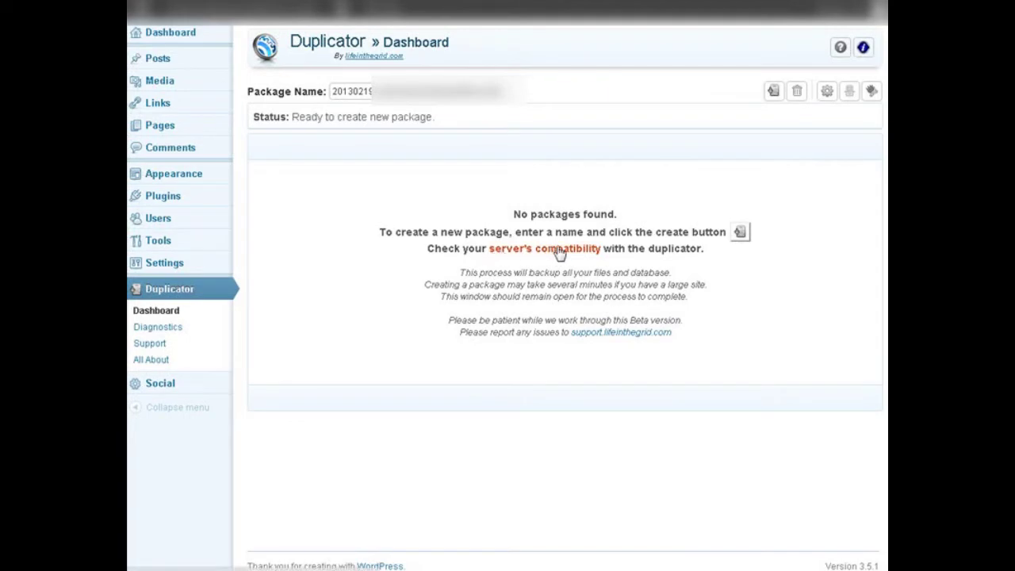
left_click(560, 252)
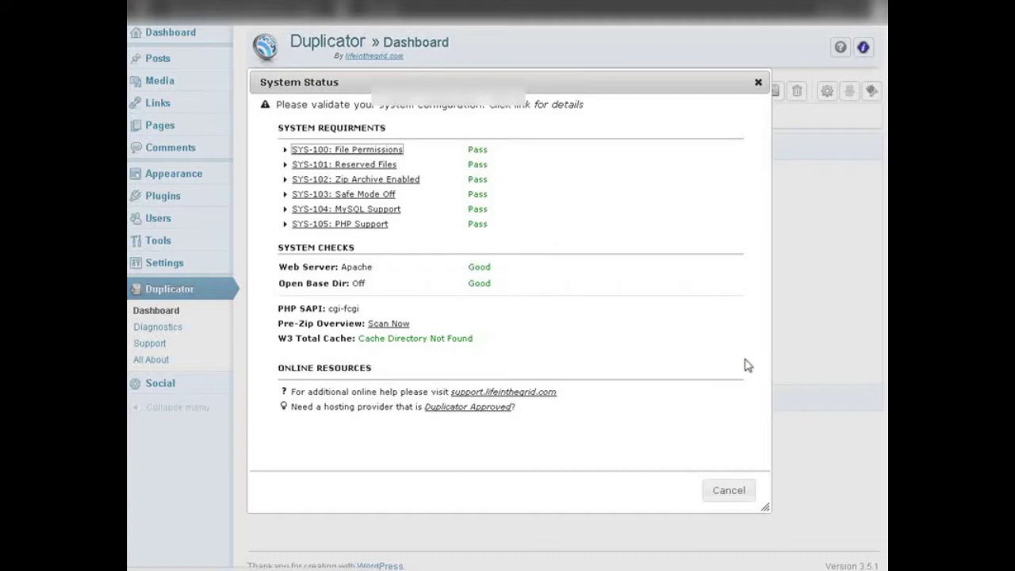
left_click(811, 317)
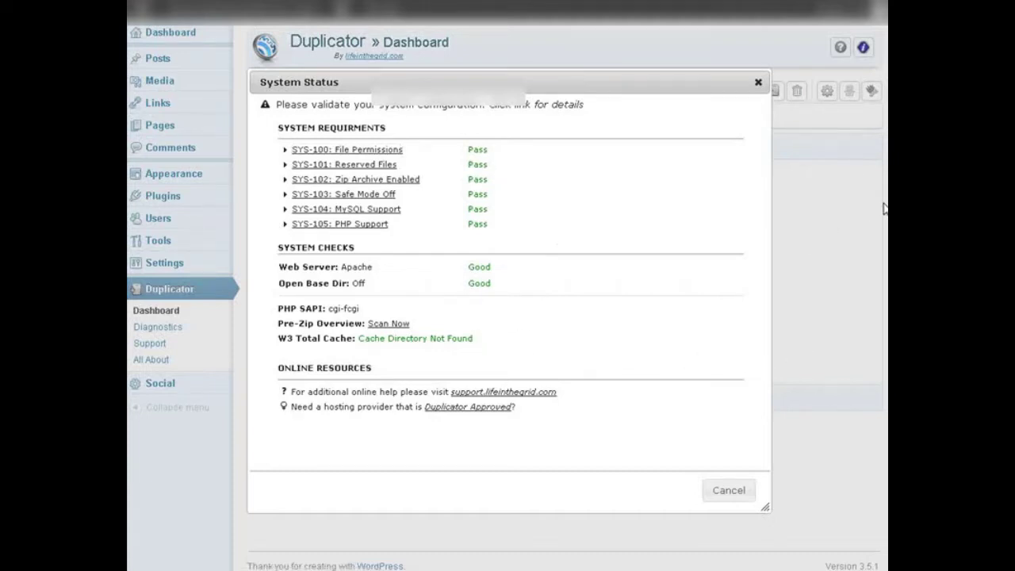
left_click(758, 82)
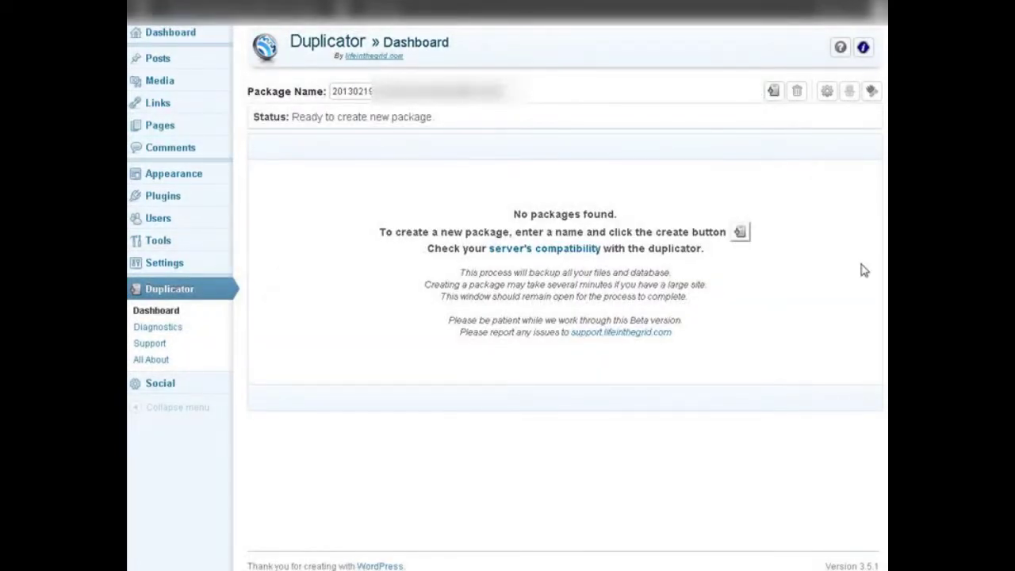
Scan the site and build a new 1.29GB Duplicator package set
left_click(741, 232)
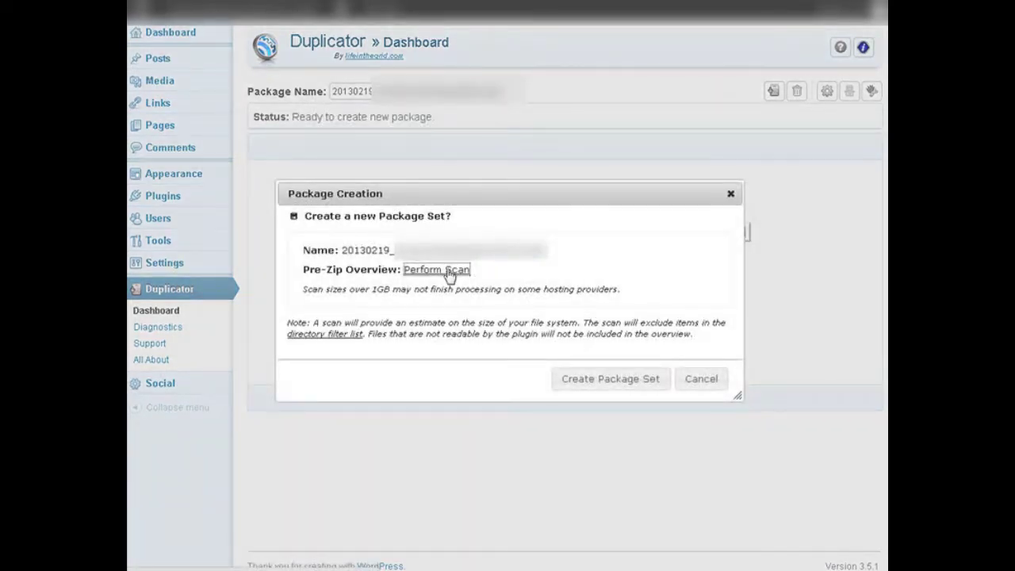
left_click(450, 272)
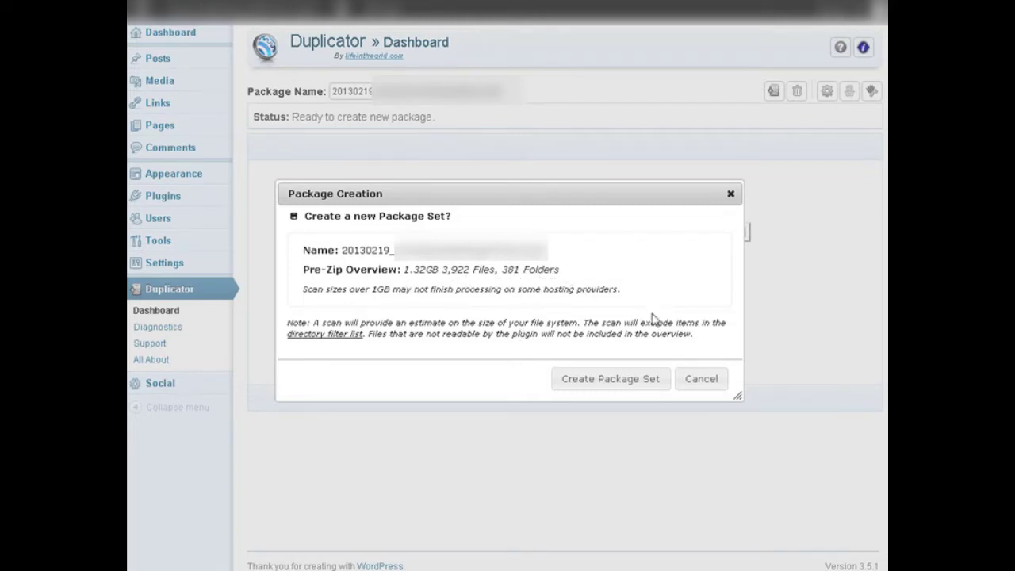
left_click(611, 380)
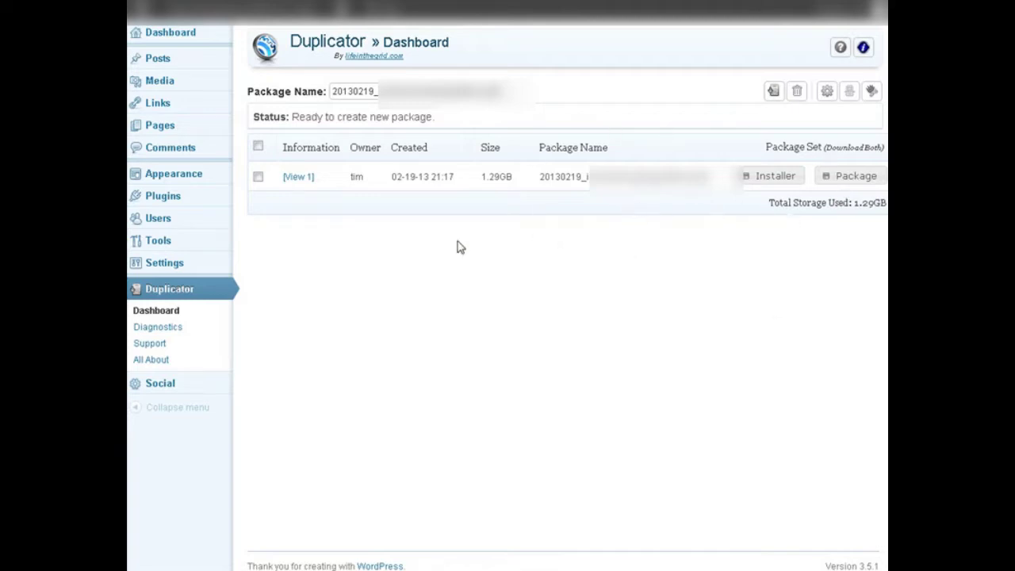
Download installer.php and the package zip, then view the browser's downloads list
left_click(771, 179)
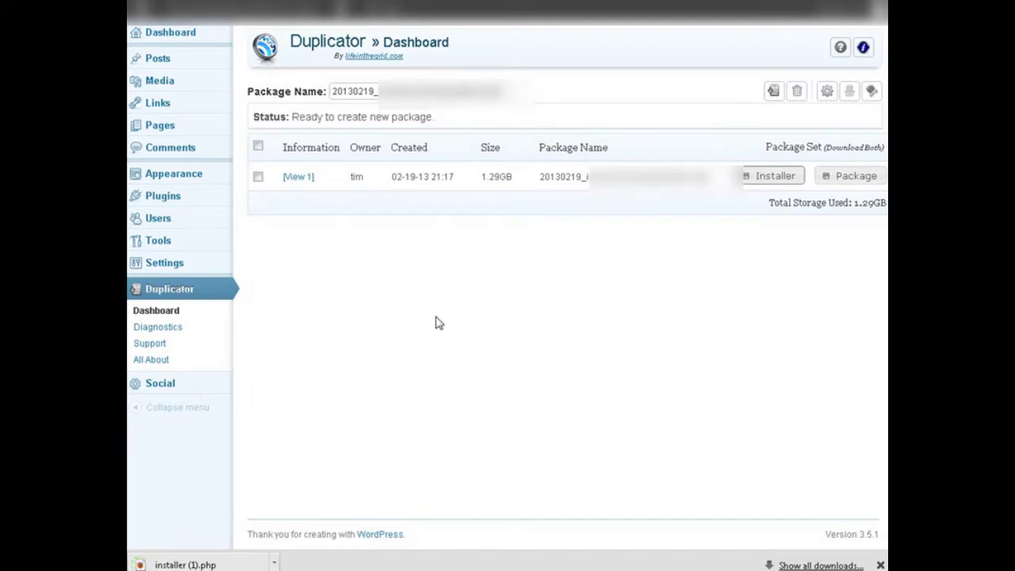
left_click(861, 178)
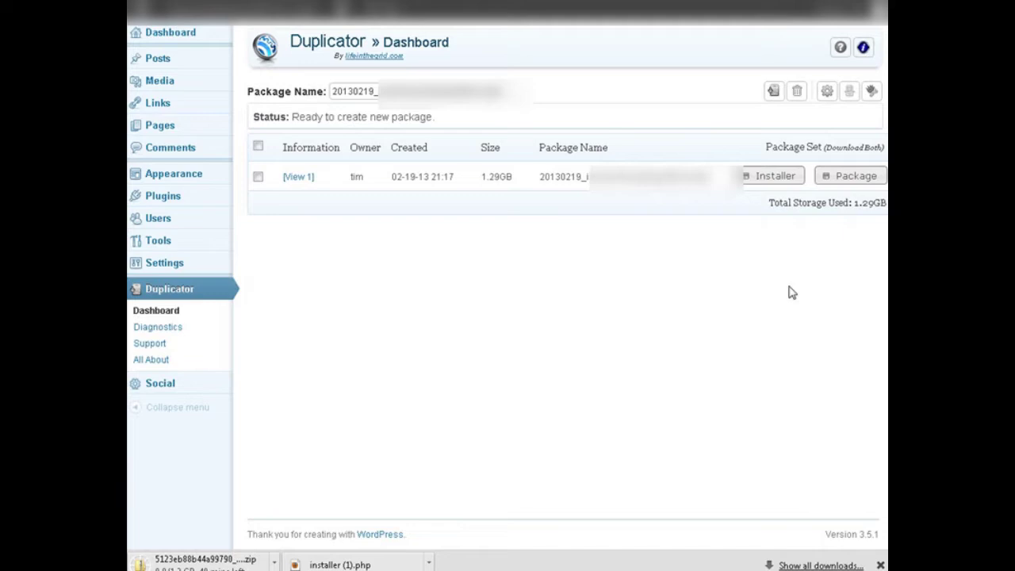
key("ctrl+j")
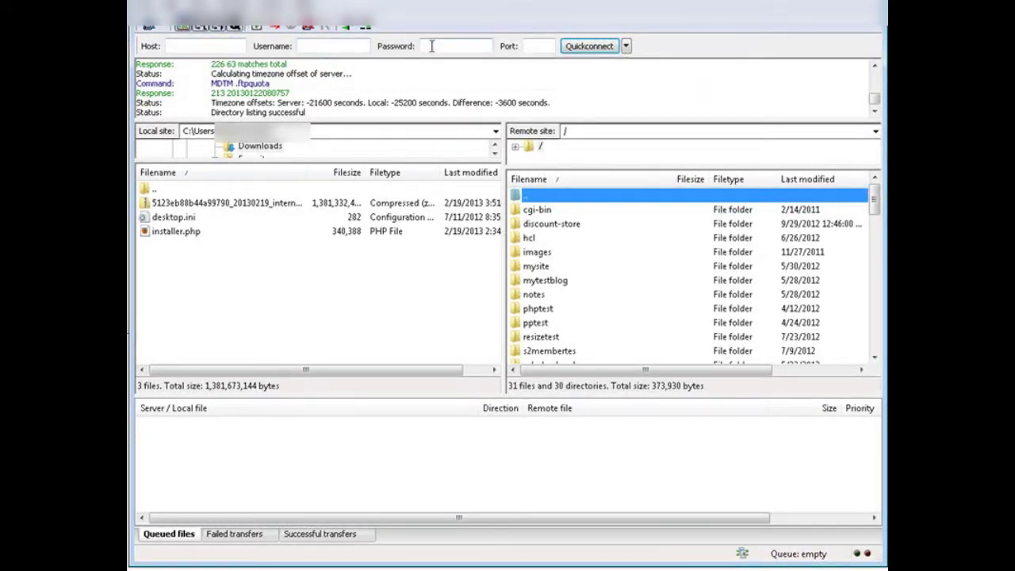
Create a testblog directory on the remote server and open it
right_click(569, 196)
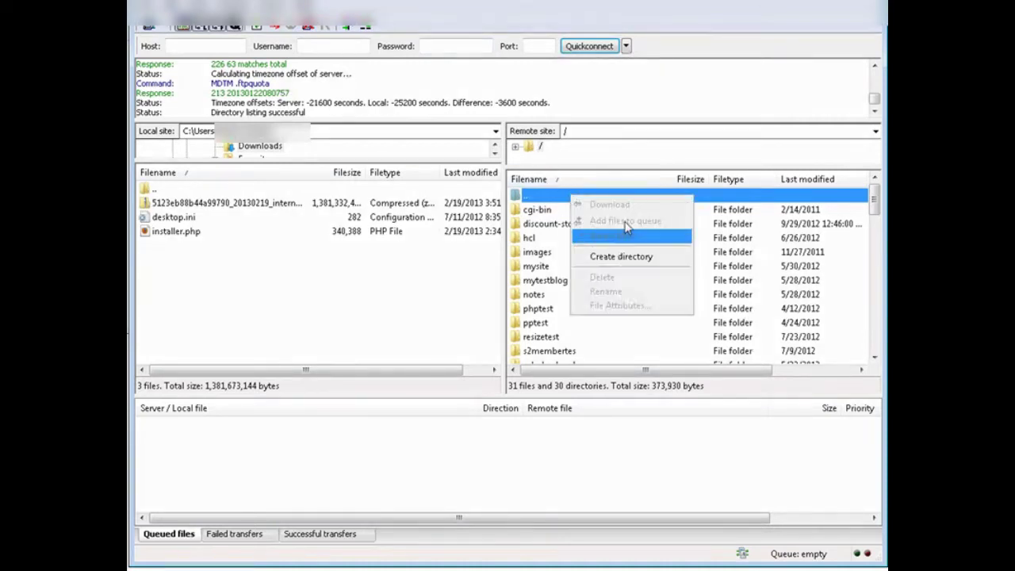
left_click(639, 257)
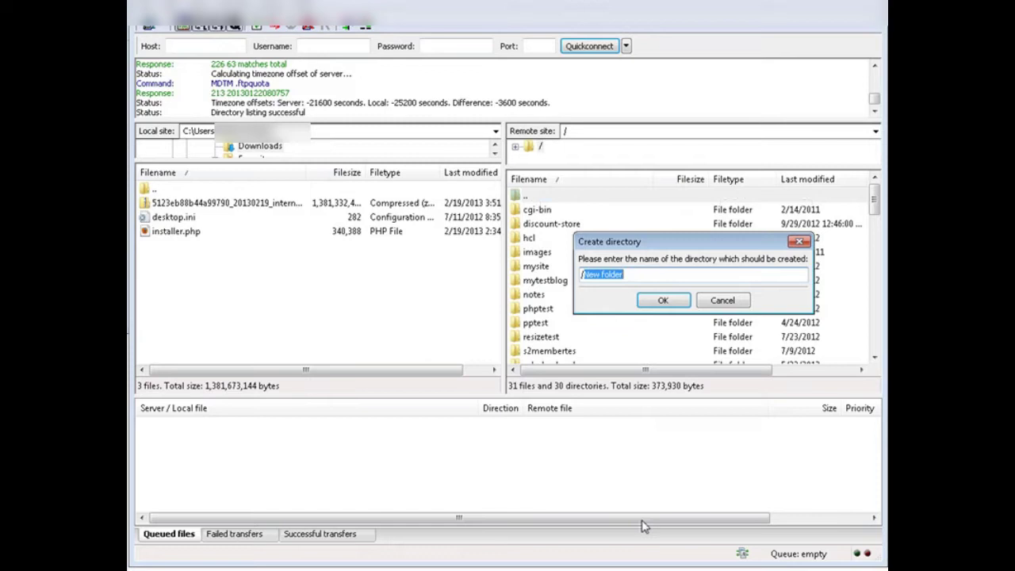
type("testblog")
key("Return")
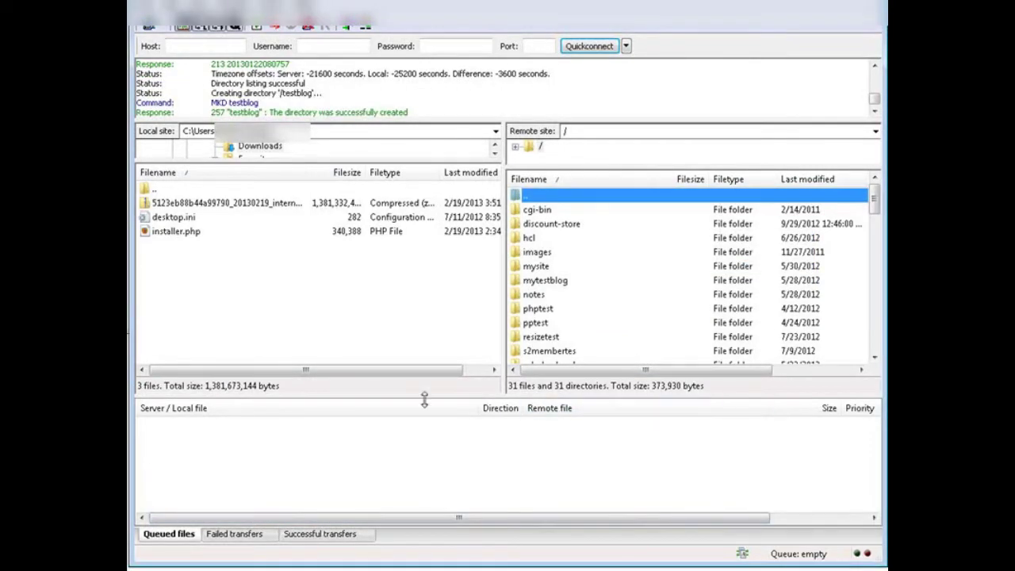
left_click(535, 353)
scroll(562, 322, "down", 2)
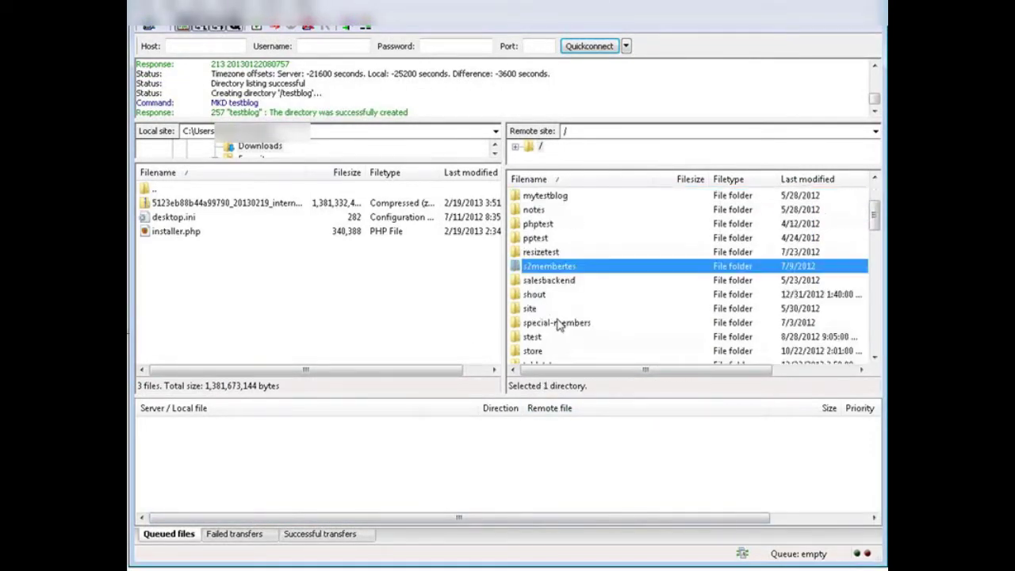
scroll(591, 317, "down", 2)
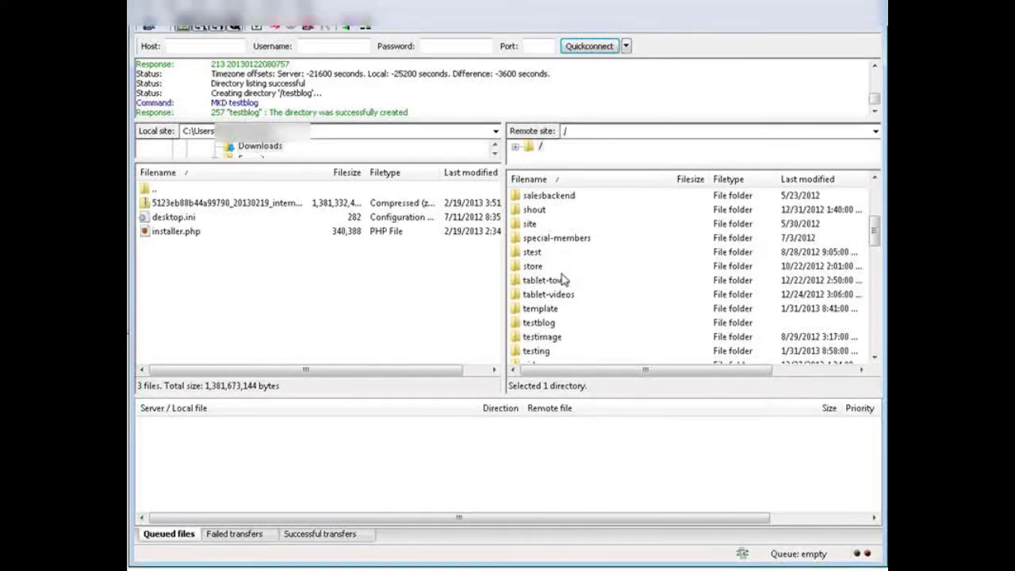
double_click(548, 323)
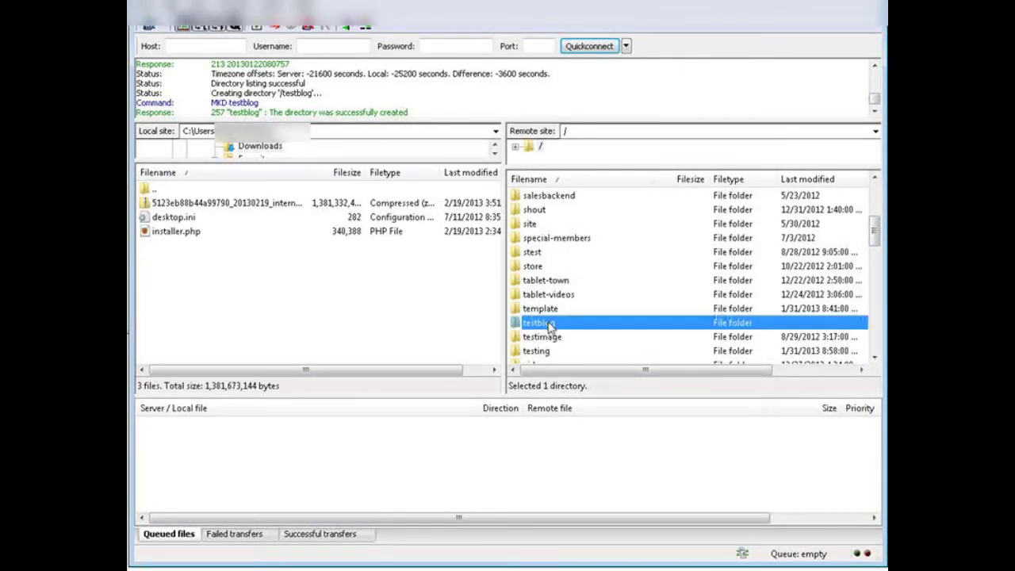
Upload installer.php and the package zip from the local folder into testblog
left_click(193, 232)
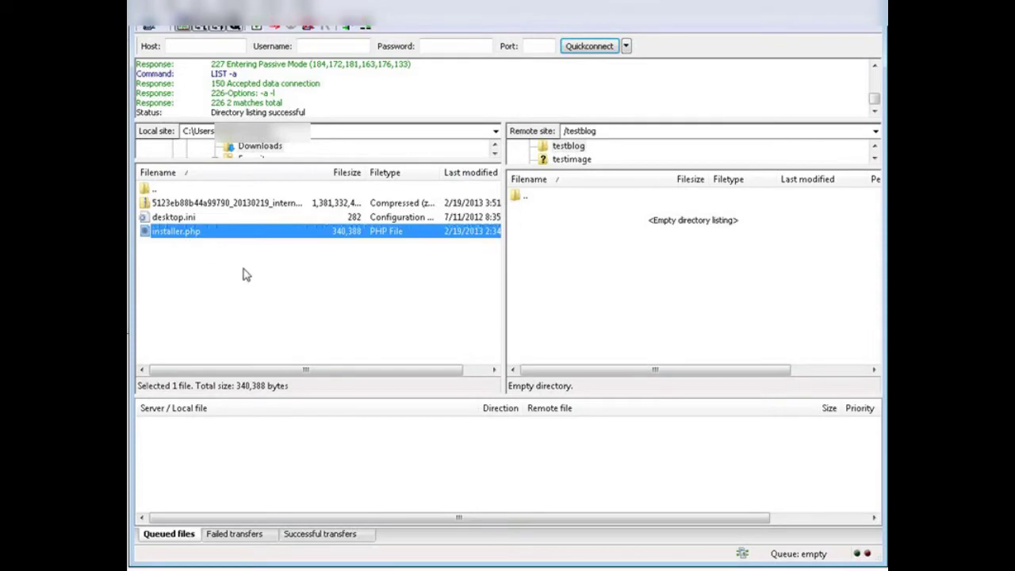
left_click(230, 203, "ctrl")
right_click(229, 204)
left_click(261, 207)
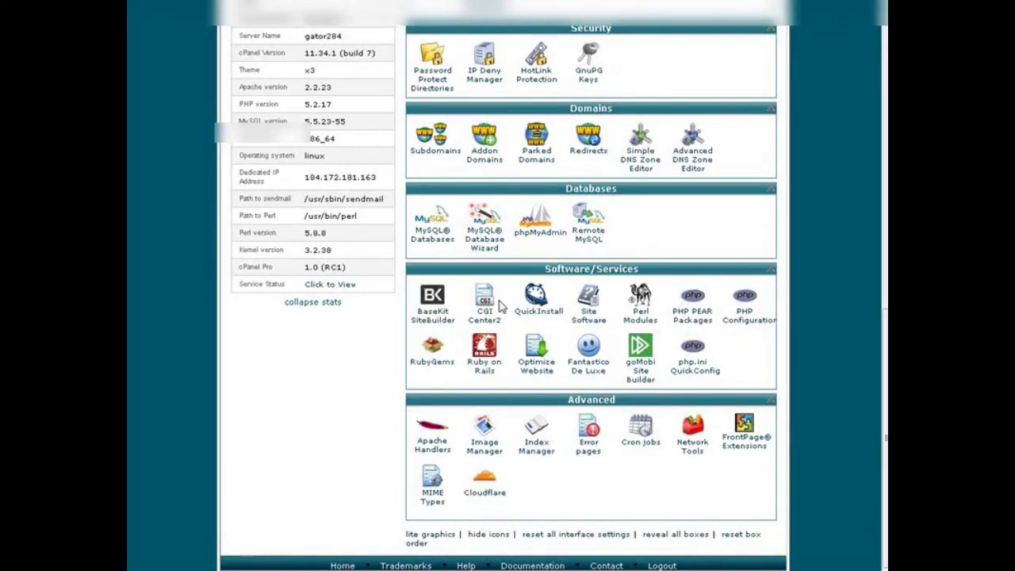
Create the testblog database in the MySQL Database Wizard and name the new user testblo
left_click(488, 230)
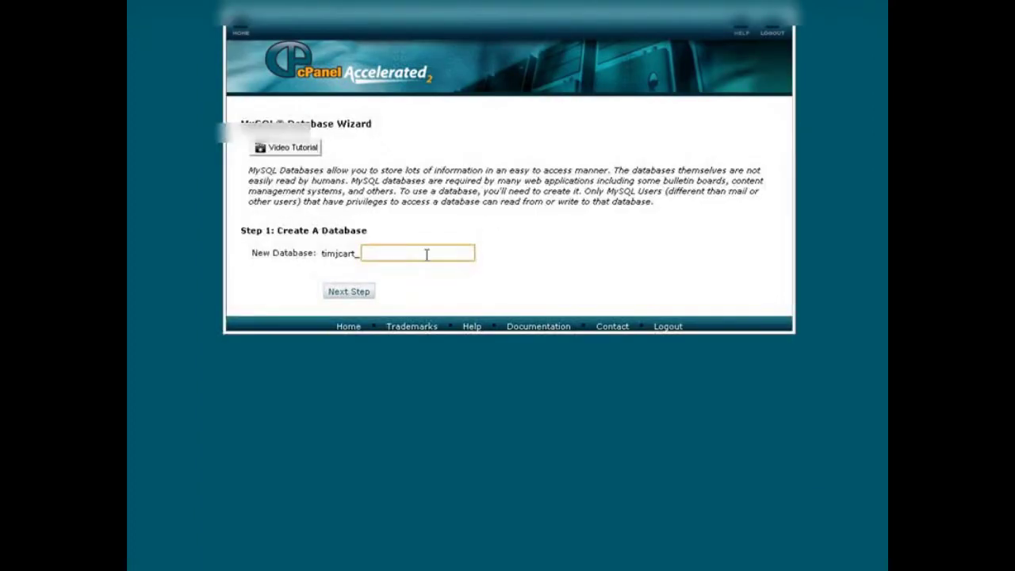
type("testblog")
left_click(352, 294)
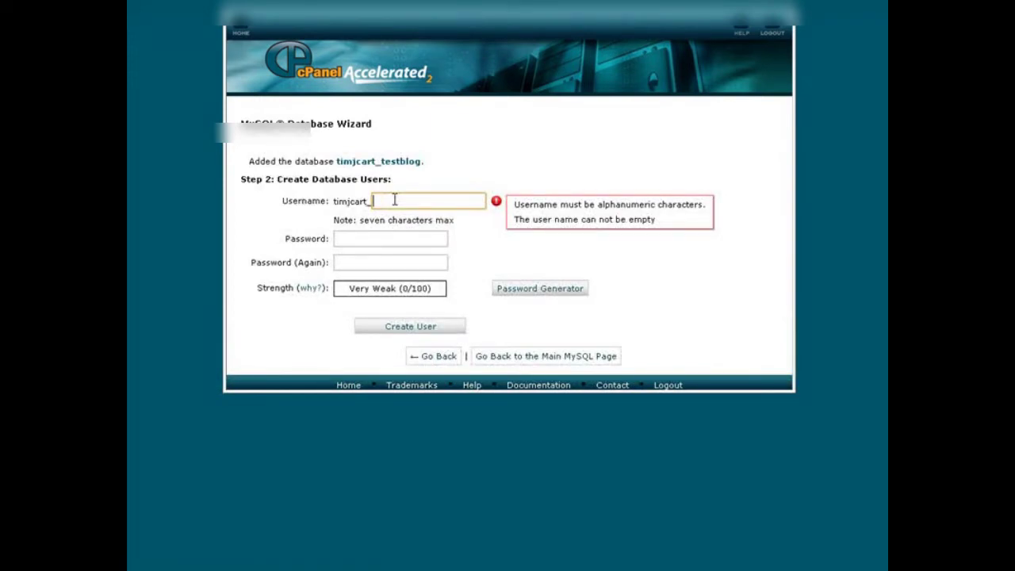
type("testblo")
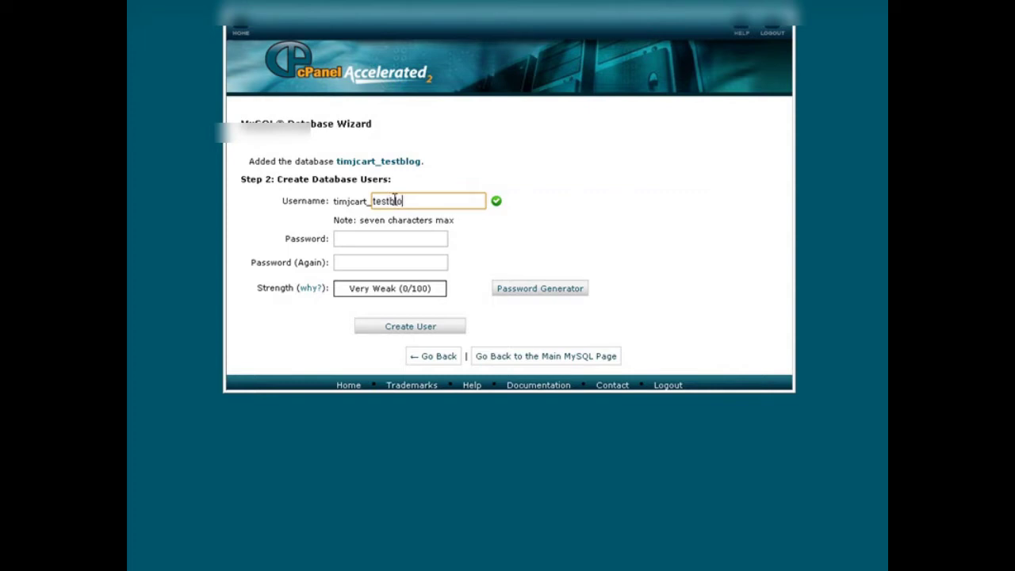
key("Tab")
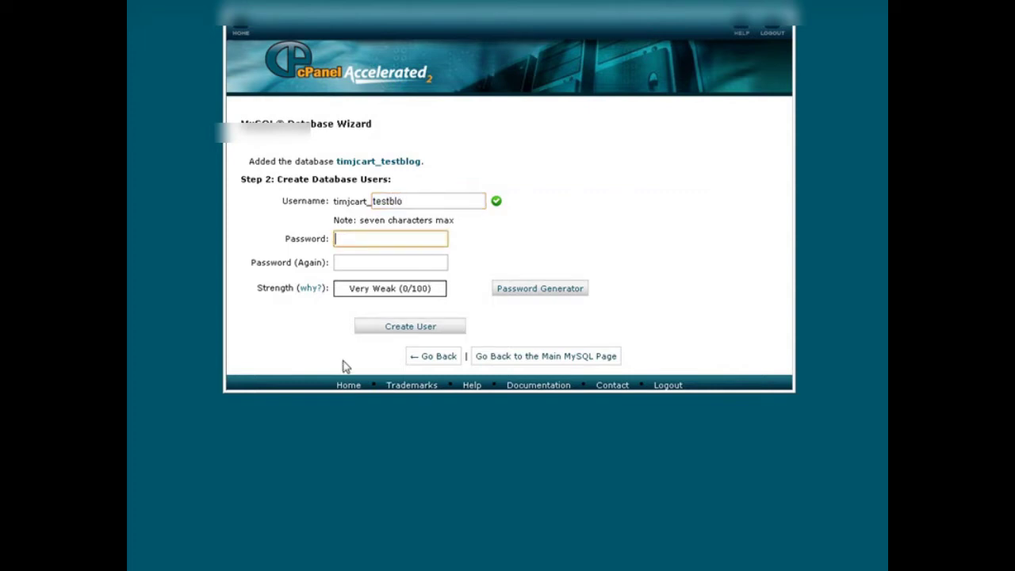
Create user testblo with a copied generated password and grant it ALL PRIVILEGES on testblog
left_click(542, 291)
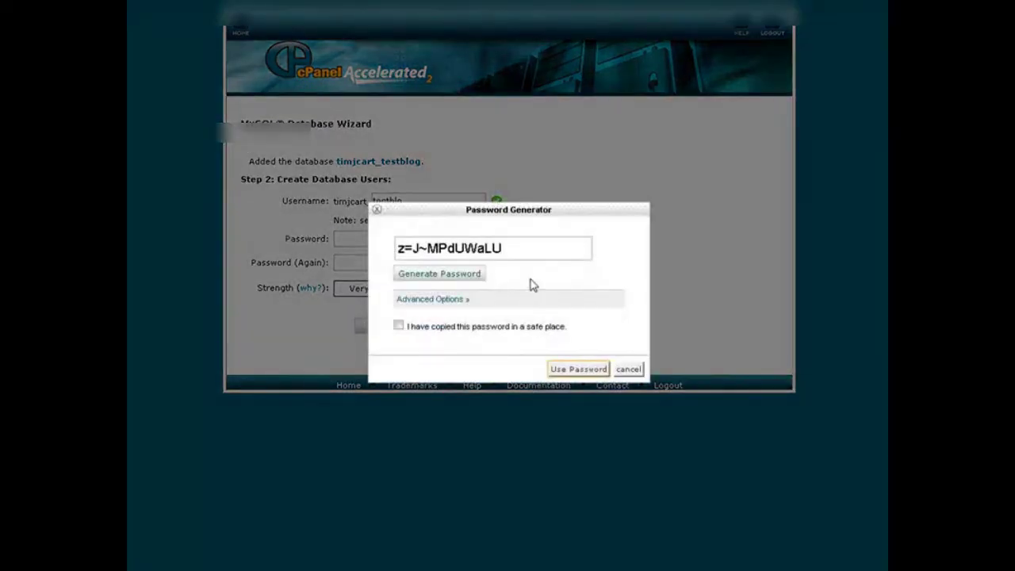
left_click_drag(511, 250, 386, 245)
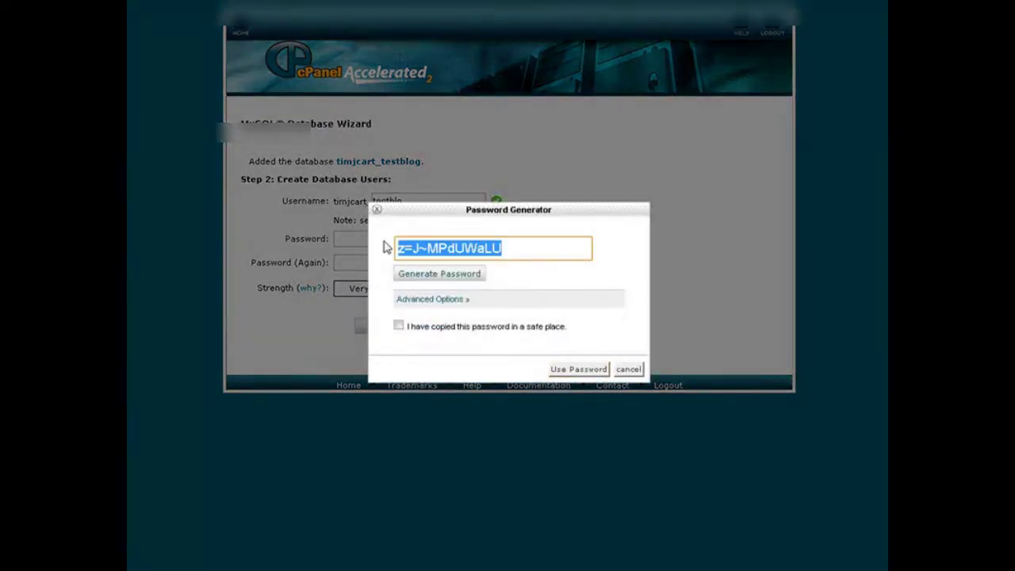
right_click(442, 250)
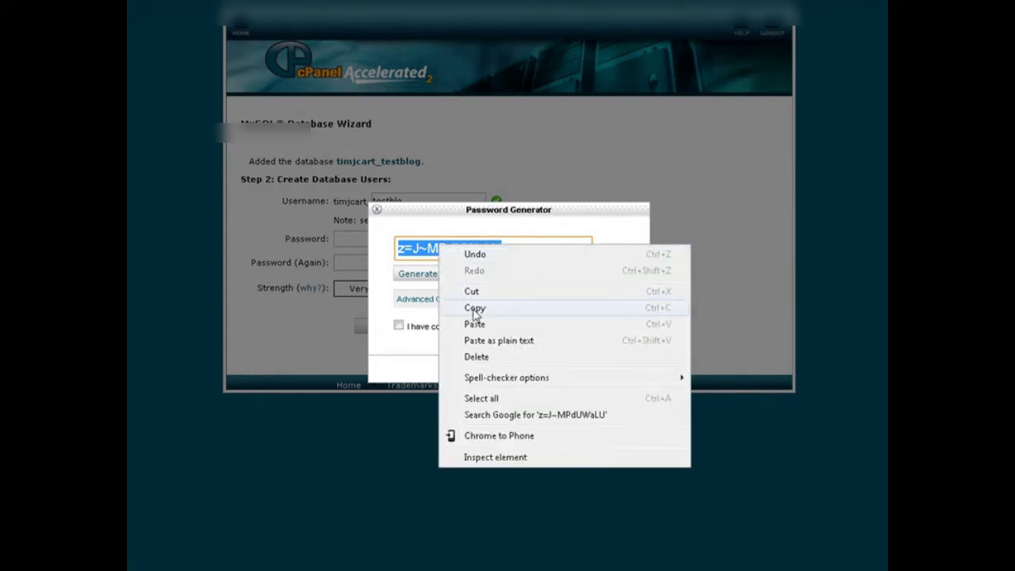
left_click(474, 307)
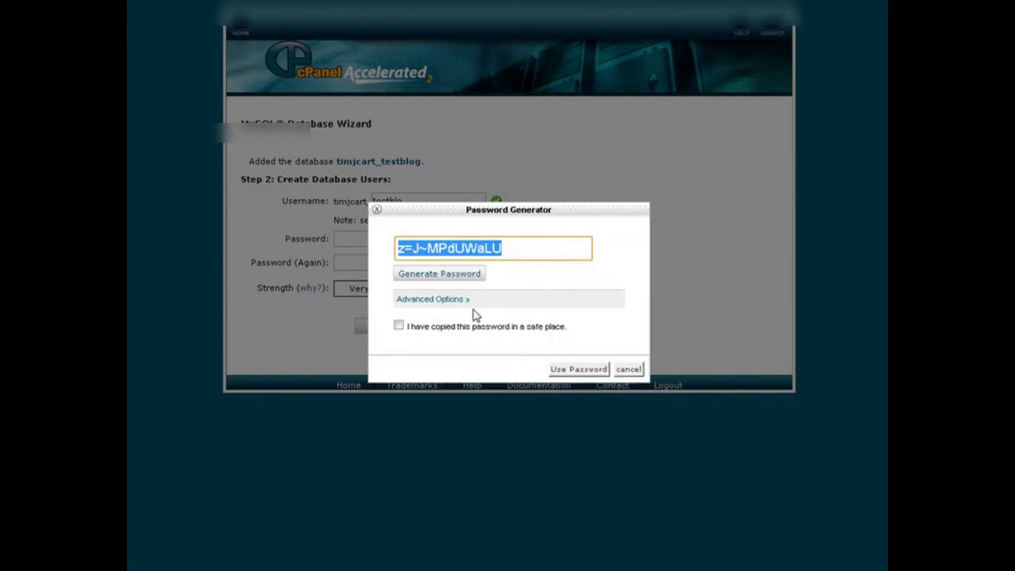
left_click(401, 327)
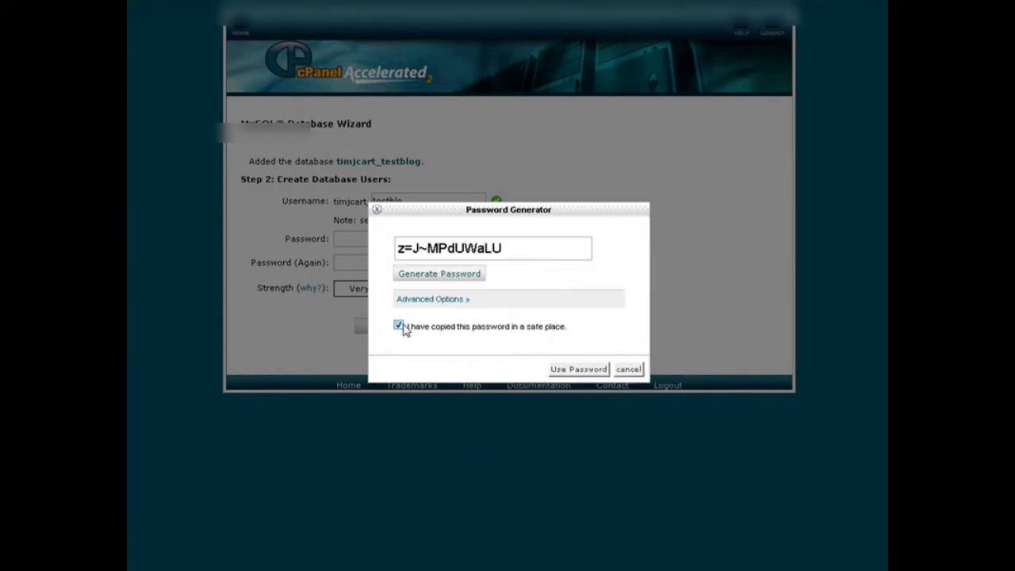
left_click(574, 371)
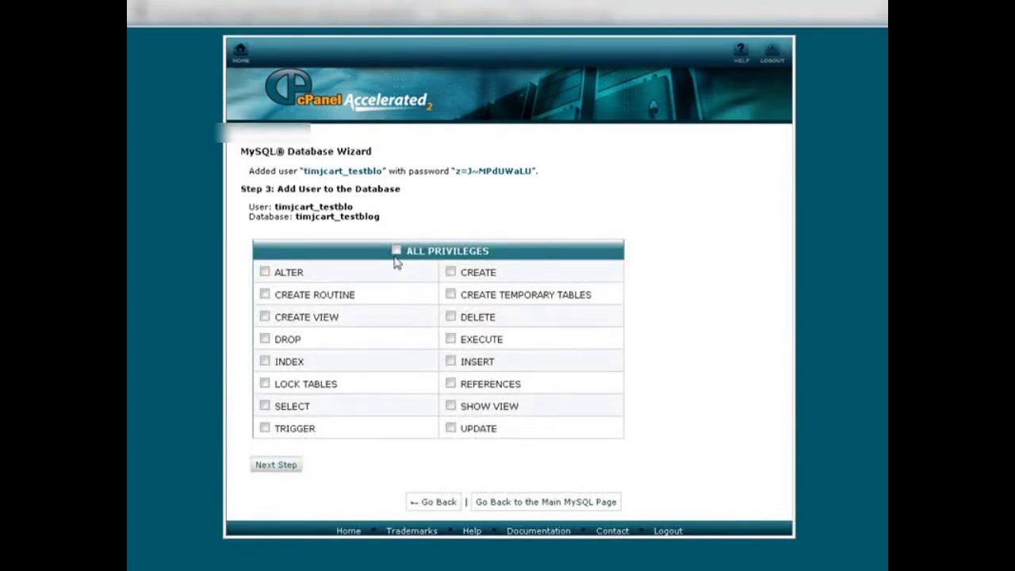
left_click(396, 251)
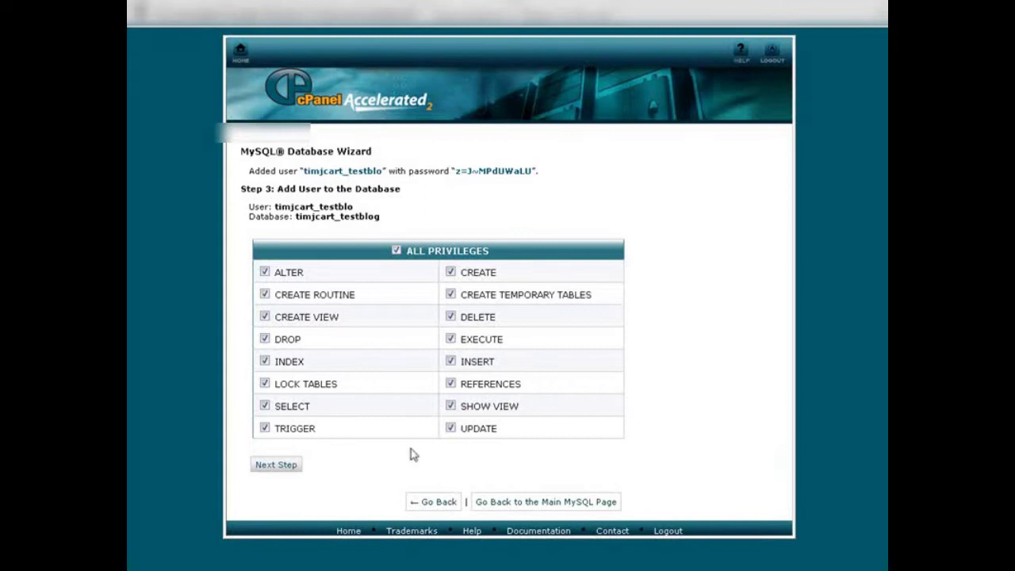
left_click(276, 465)
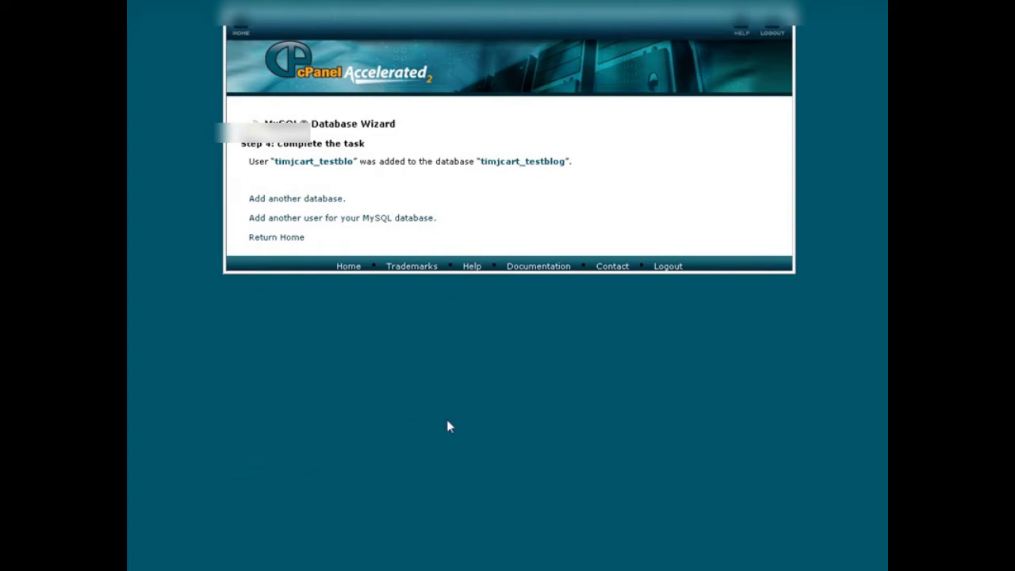
Paste the generated password into Notepad after a 'password' label, then return to cPanel
key("alt+Tab")
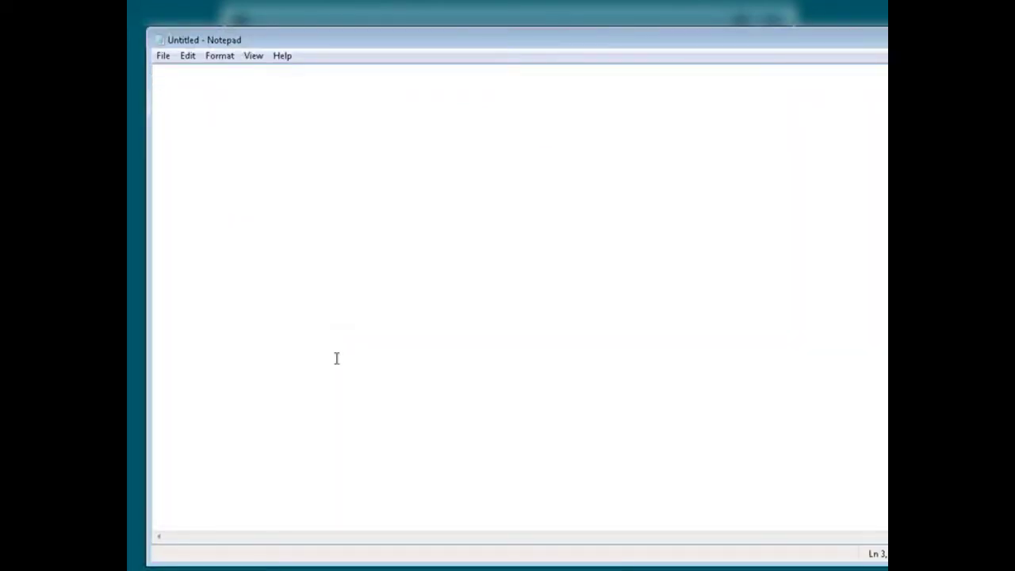
type("password")
key("ctrl+v")
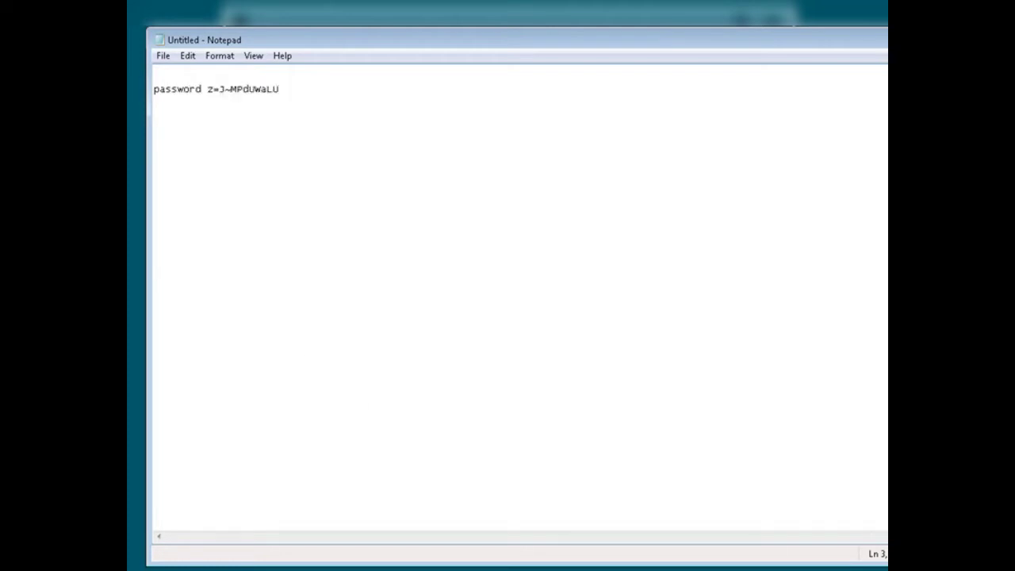
key("alt+Tab")
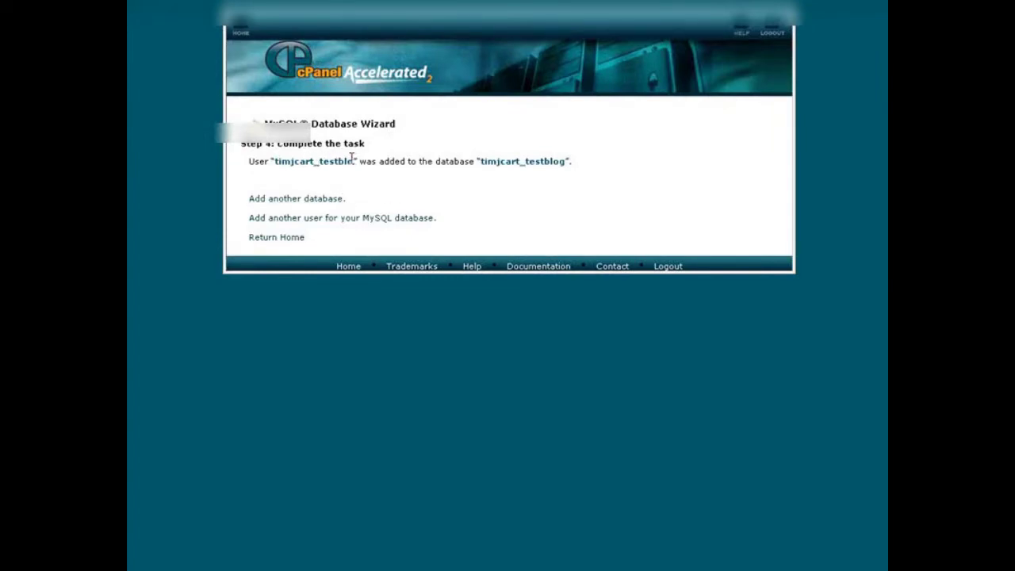
Copy the new user name from the Complete page into the Notepad notes after the user label
left_click_drag(320, 161, 343, 164)
left_click_drag(272, 162, 344, 164)
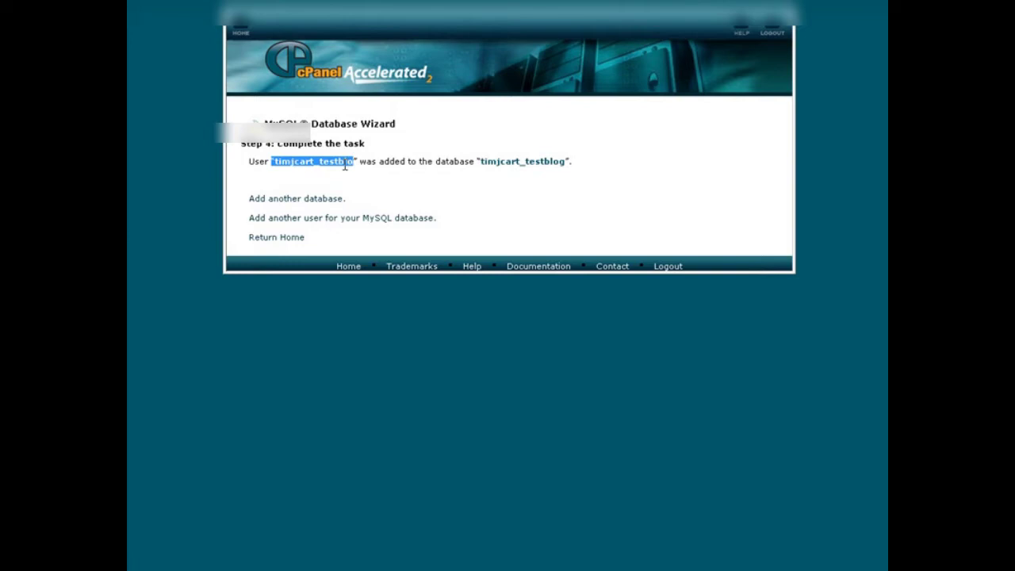
right_click(341, 165)
left_click(365, 175)
key("alt+Tab")
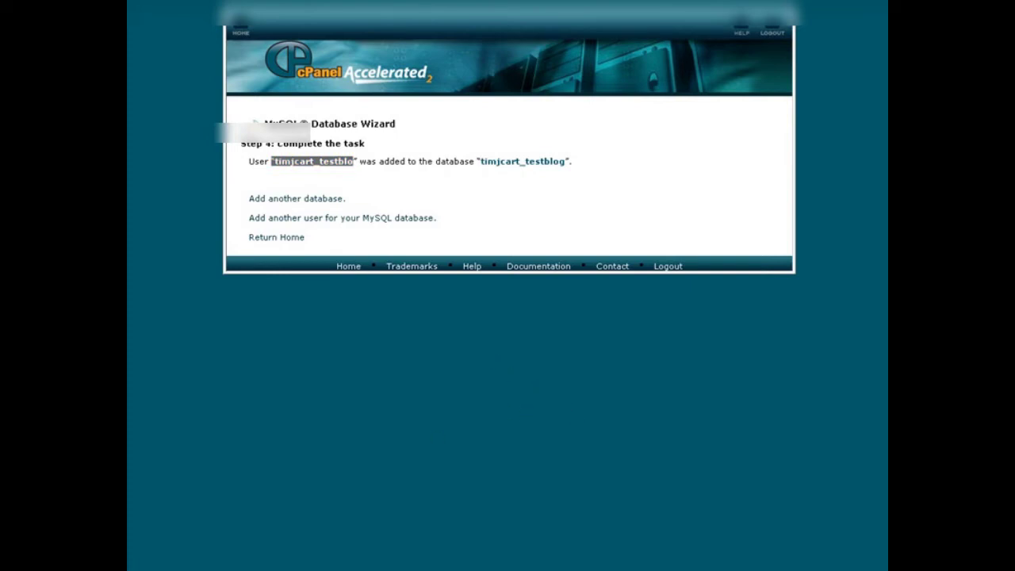
key("alt+Tab")
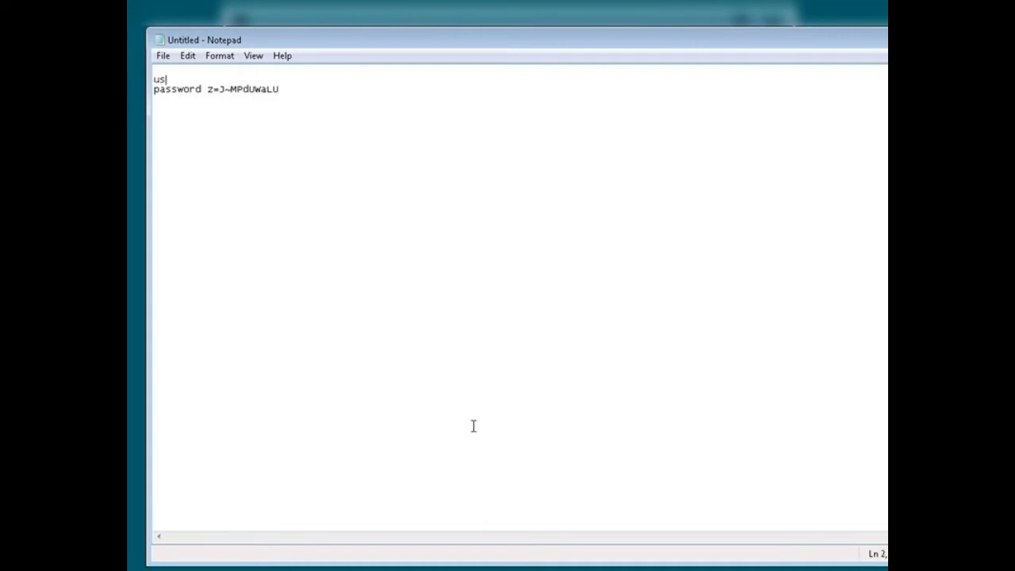
key("ctrl+v")
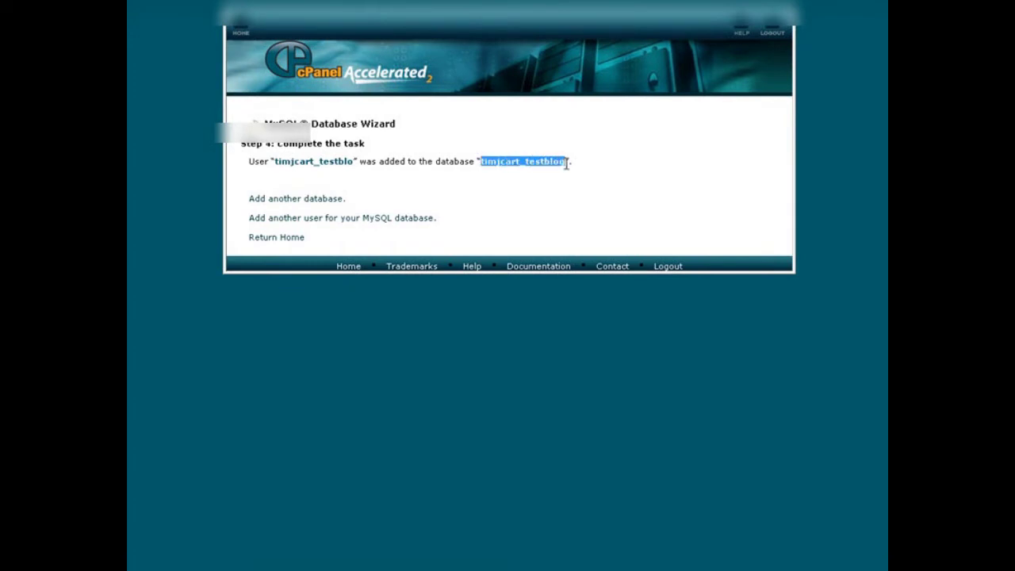
Copy the database name into the notes after the db label and remove a stray quote
right_click(539, 160)
left_click(569, 172)
key("alt+Tab")
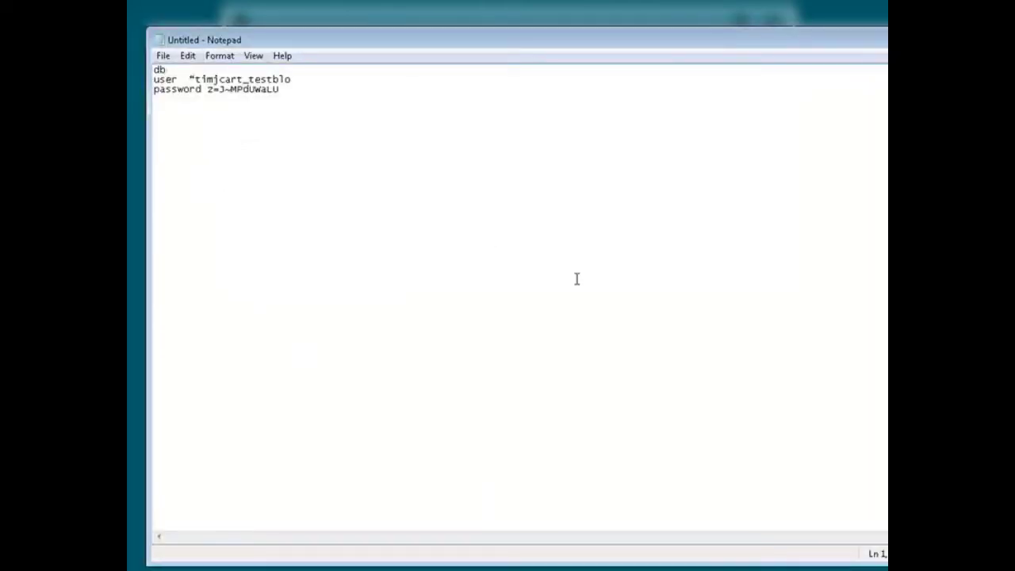
key("ctrl+v")
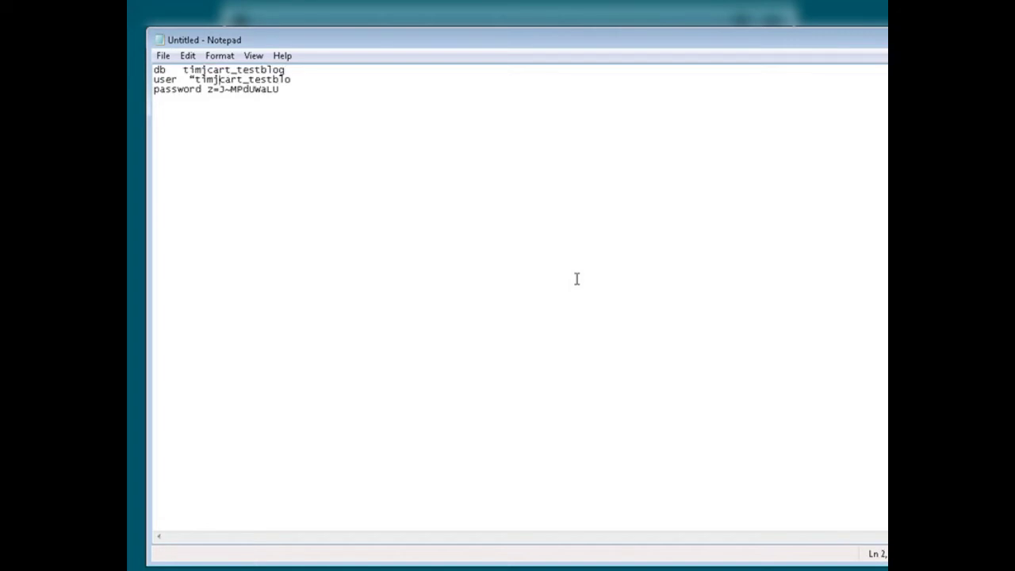
key("BackSpace")
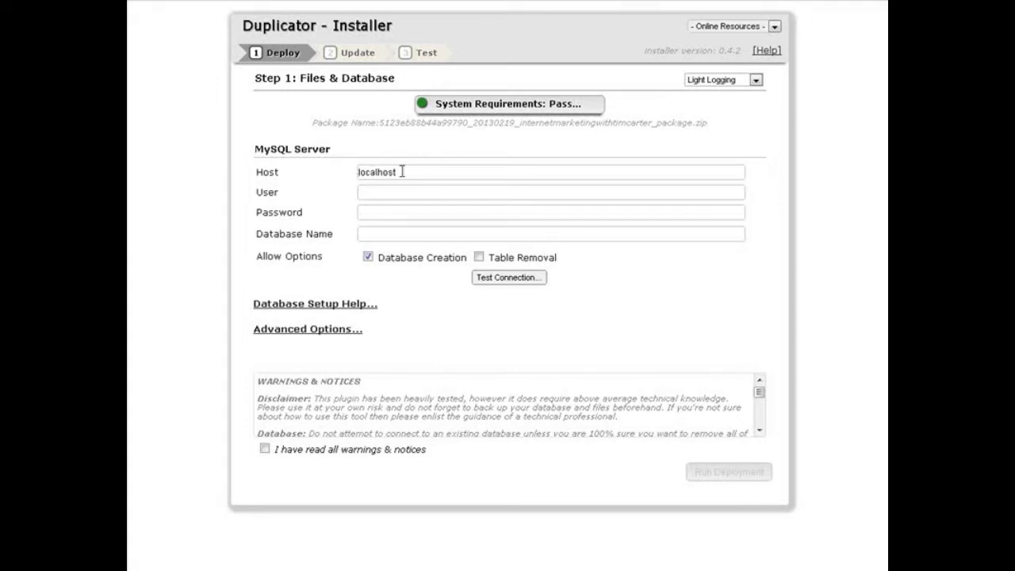
Copy the database name from the notes into the installer's Database Name and MySQL User fields
left_click(391, 192)
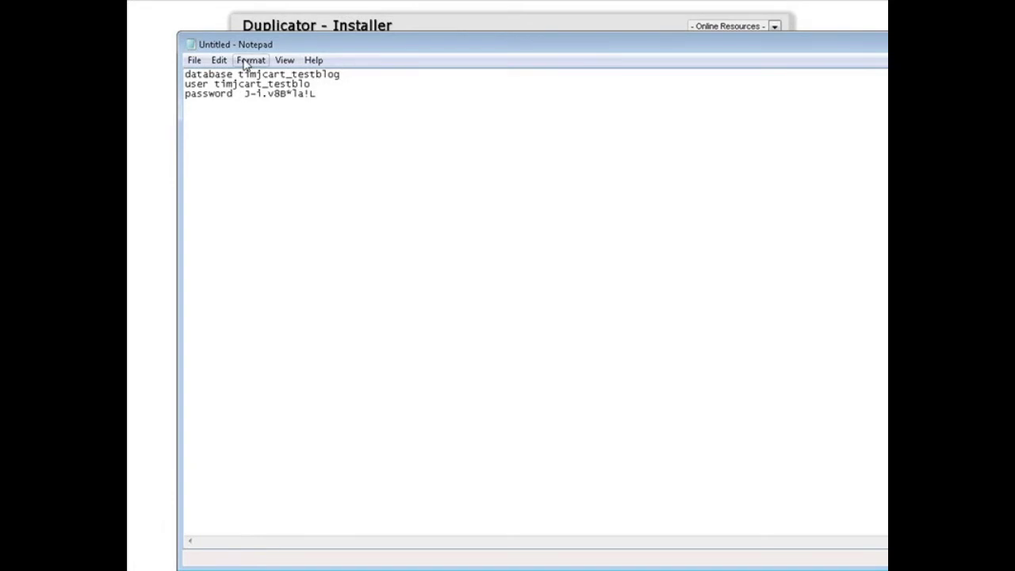
left_click_drag(234, 74, 345, 75)
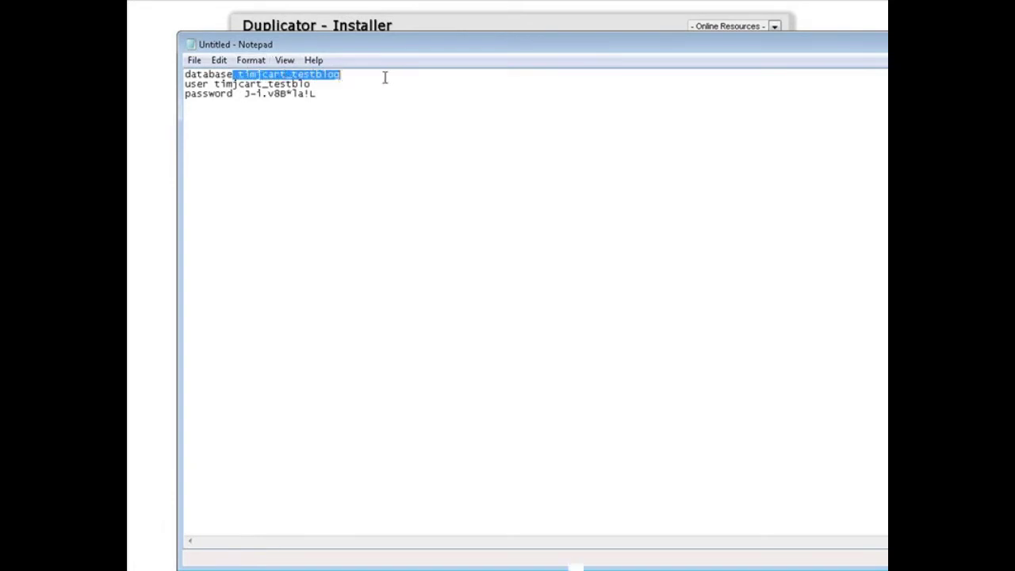
left_click(319, 83)
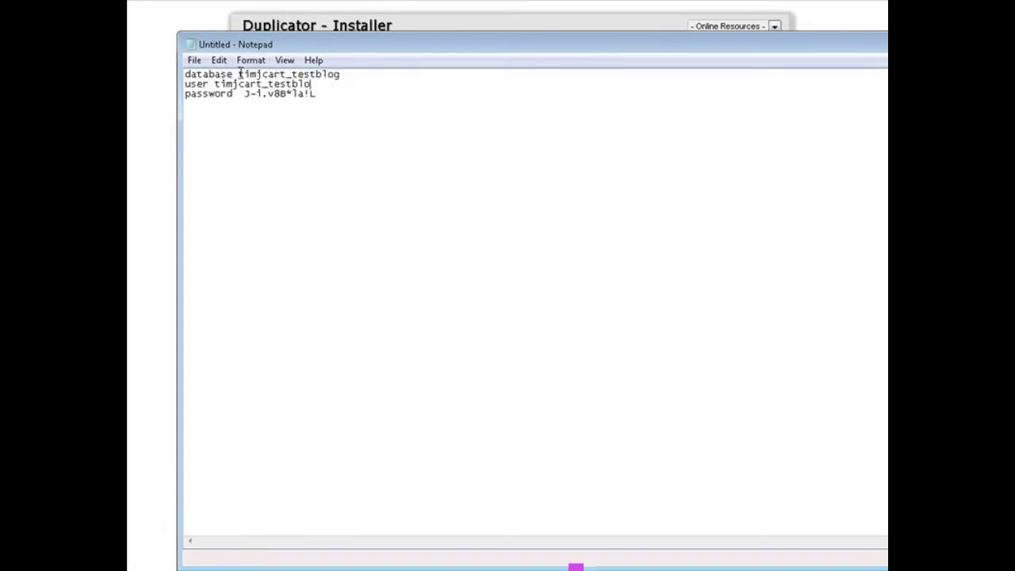
left_click_drag(239, 74, 346, 76)
right_click(329, 82)
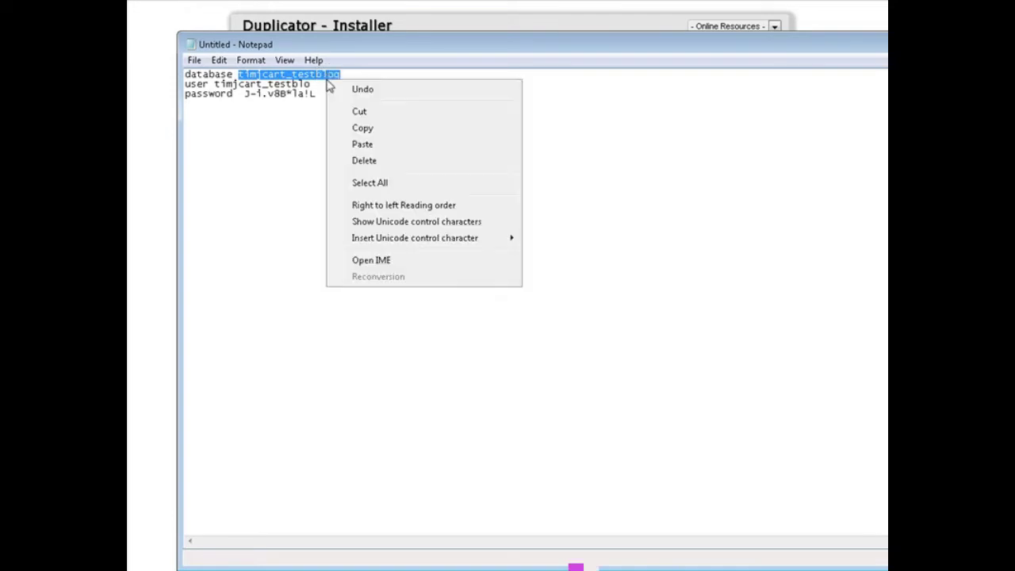
left_click(364, 127)
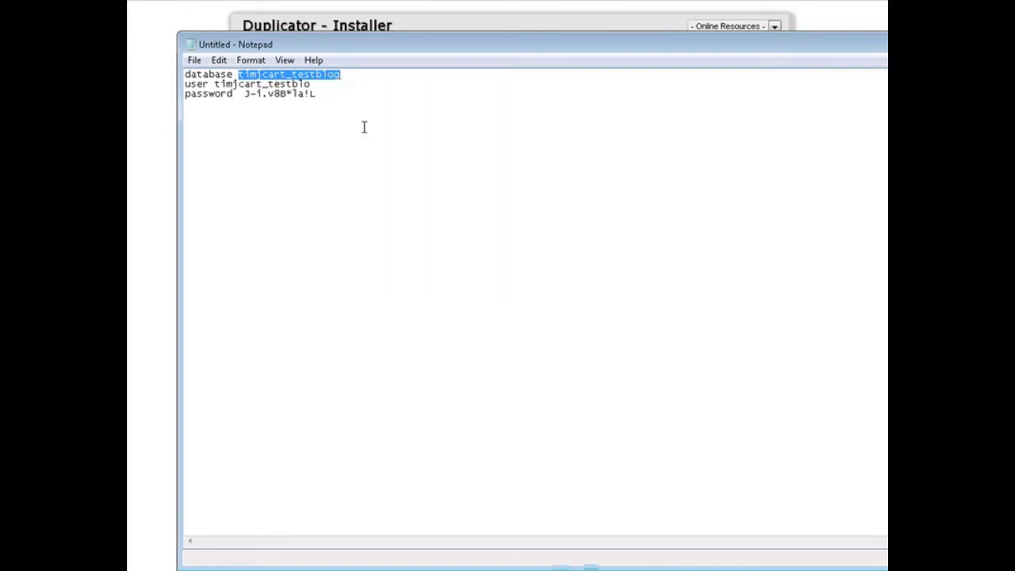
left_click(142, 163)
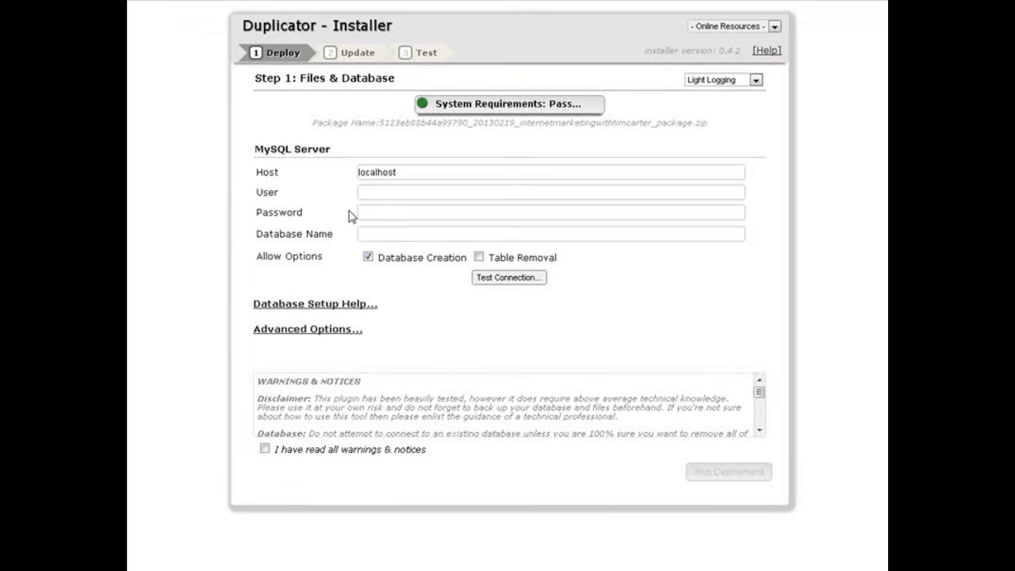
left_click(376, 233)
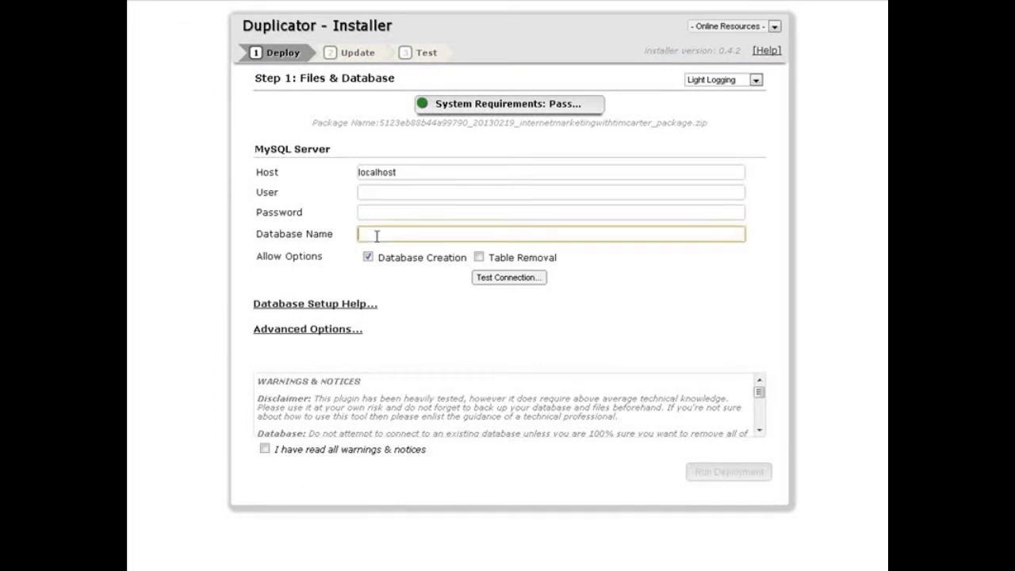
right_click(373, 233)
left_click(399, 316)
left_click(372, 193)
right_click(371, 192)
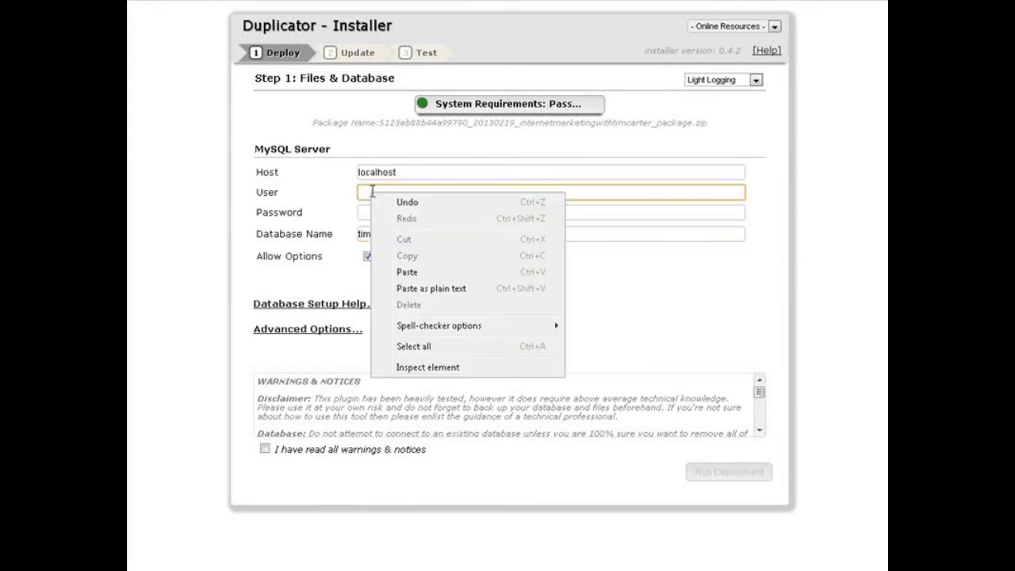
left_click(413, 279)
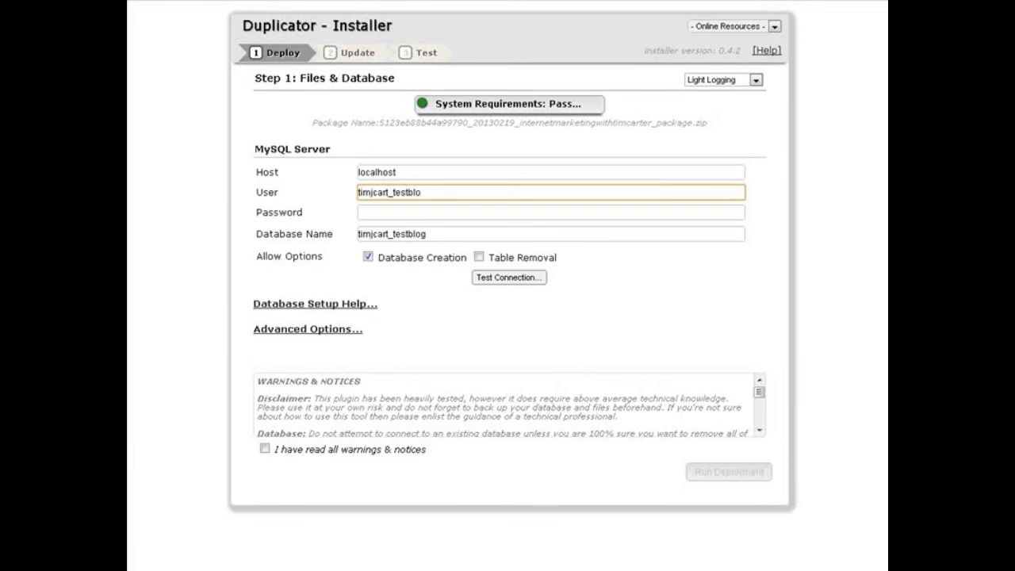
Paste the saved password into the installer's Password field and test the database connection
key("alt+Tab")
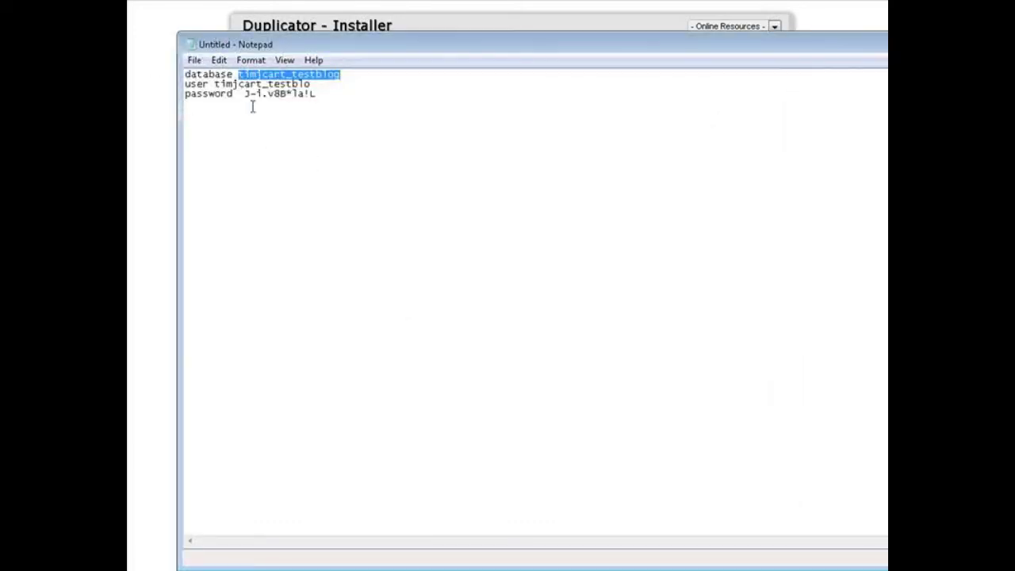
left_click_drag(245, 96, 299, 95)
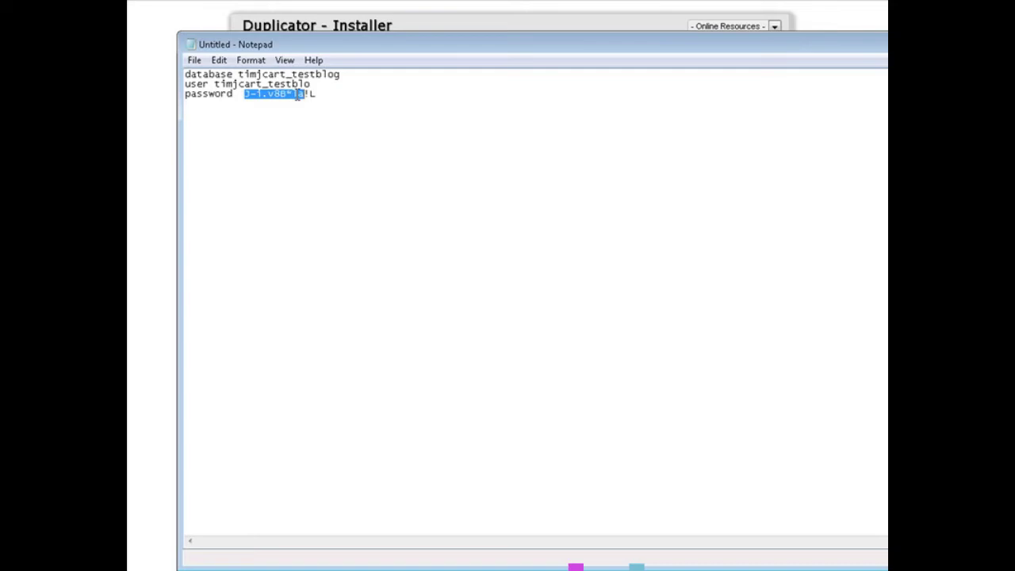
right_click(305, 96)
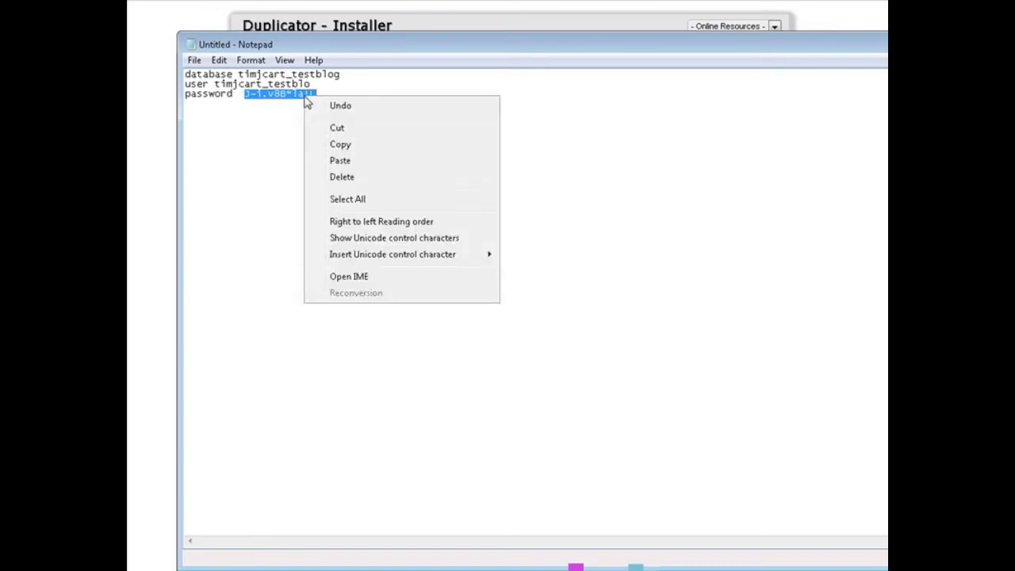
left_click(349, 151)
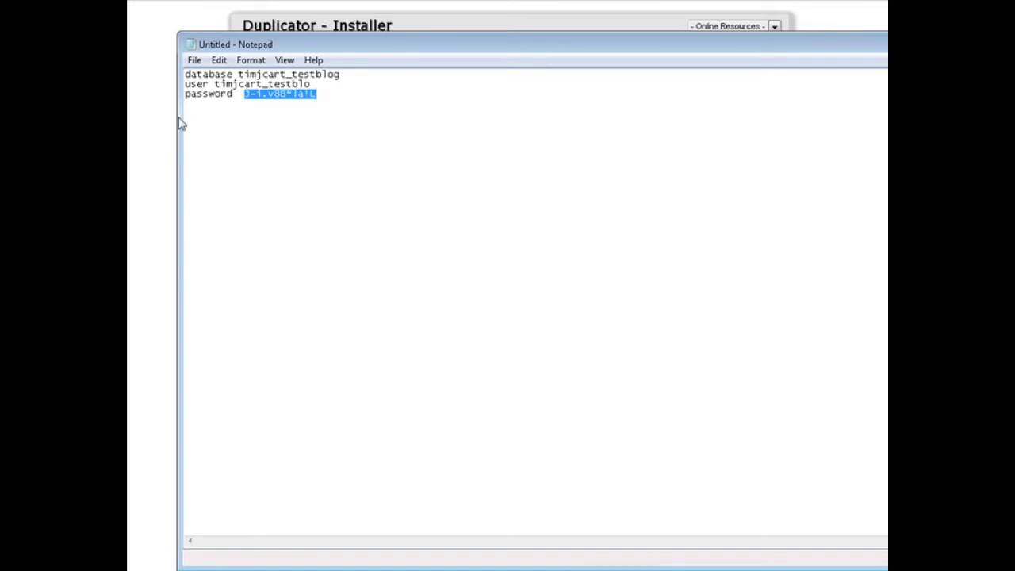
key("alt+Tab")
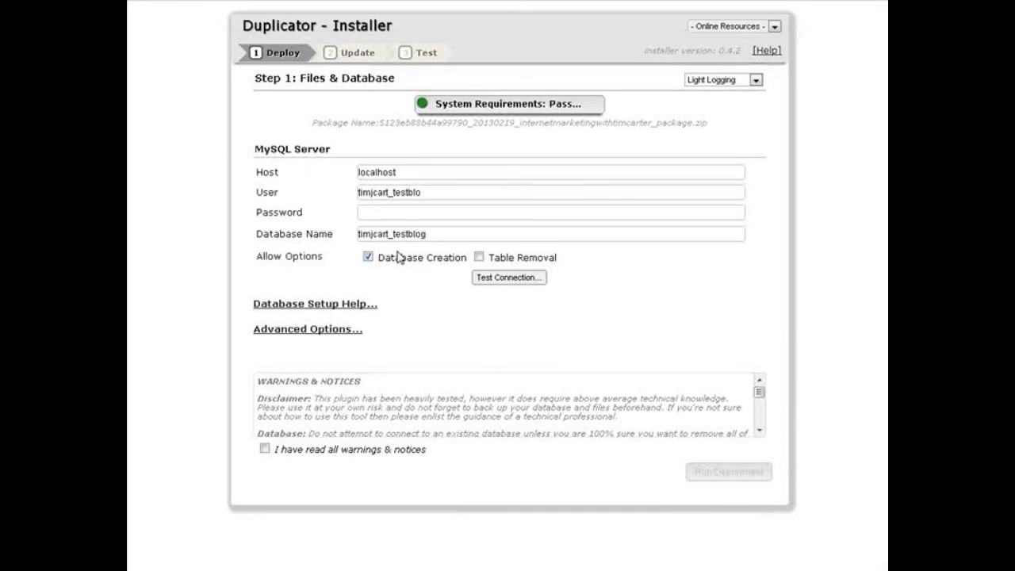
left_click(363, 212)
right_click(366, 212)
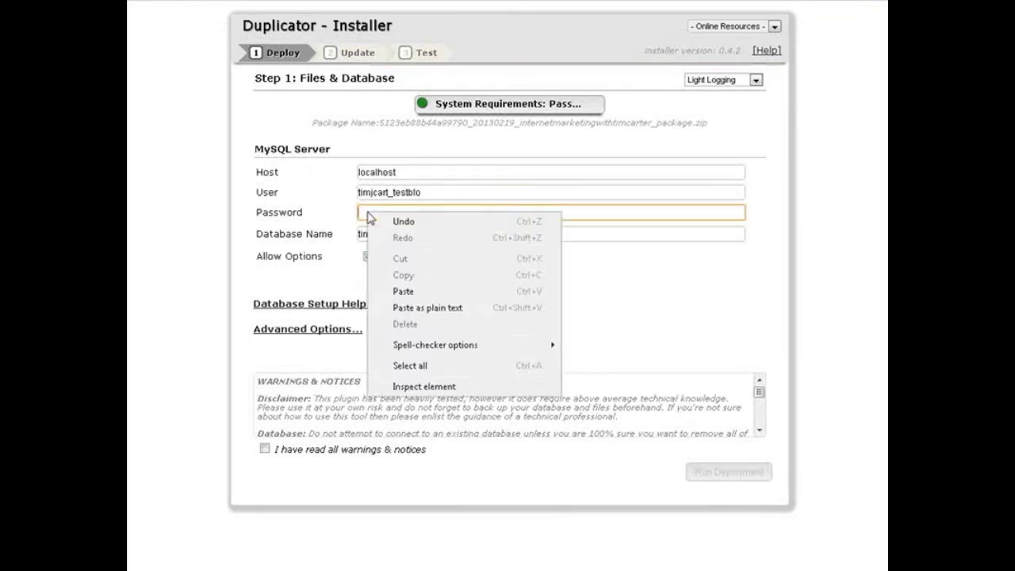
left_click(403, 292)
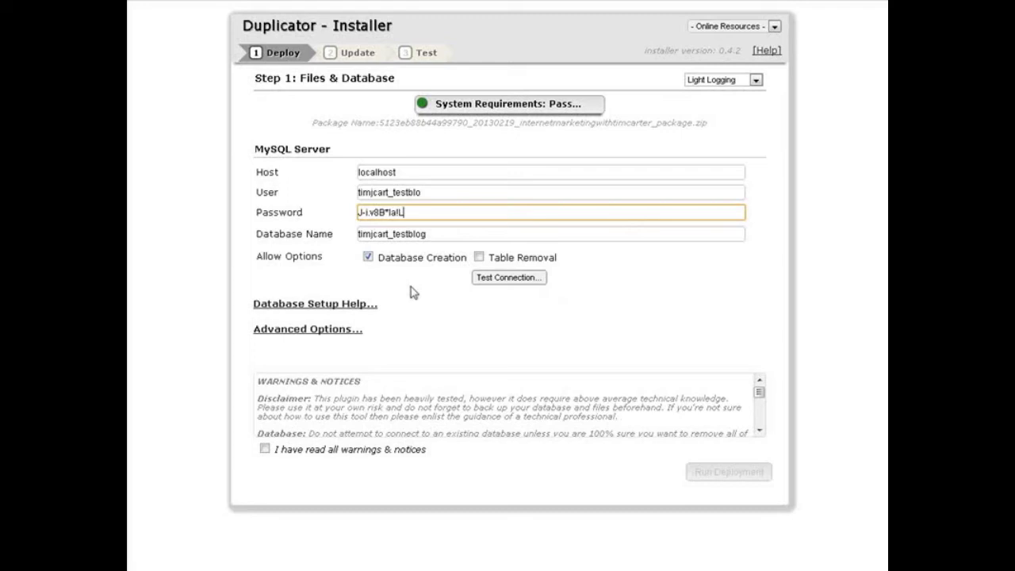
left_click(509, 279)
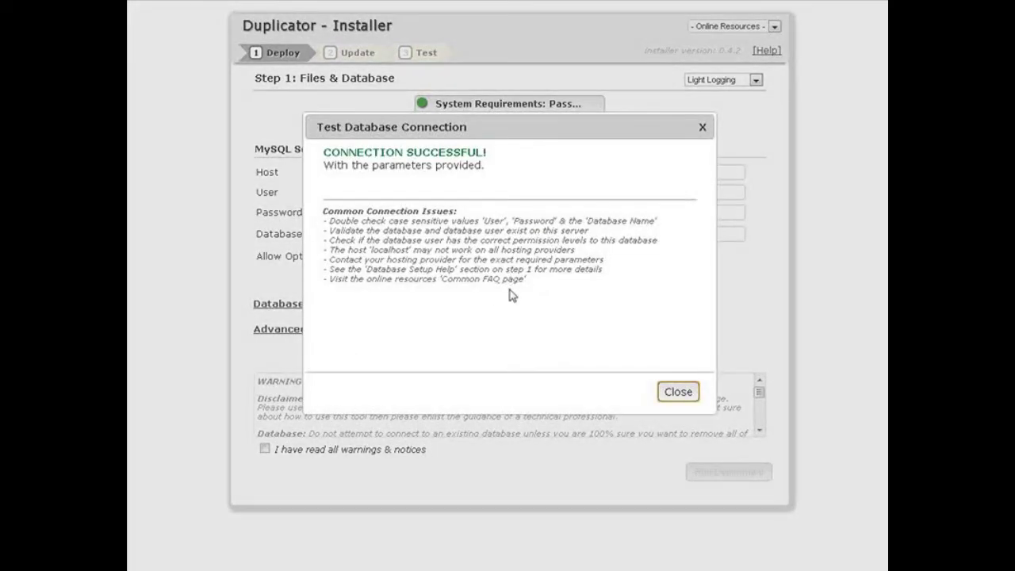
Accept all warnings and notices and run the files and database deployment with these database settings
left_click(676, 393)
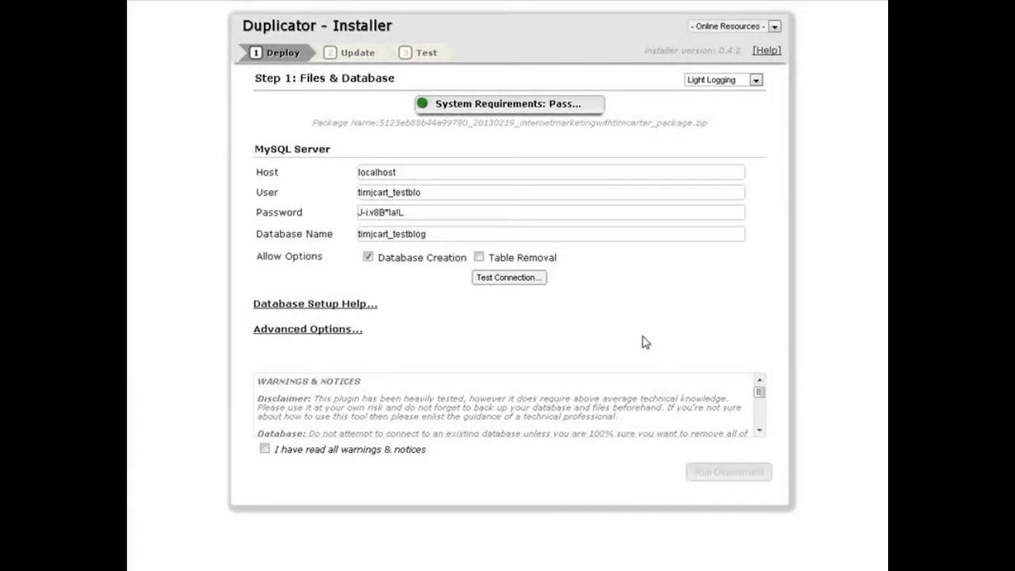
scroll(334, 409, "down", 5)
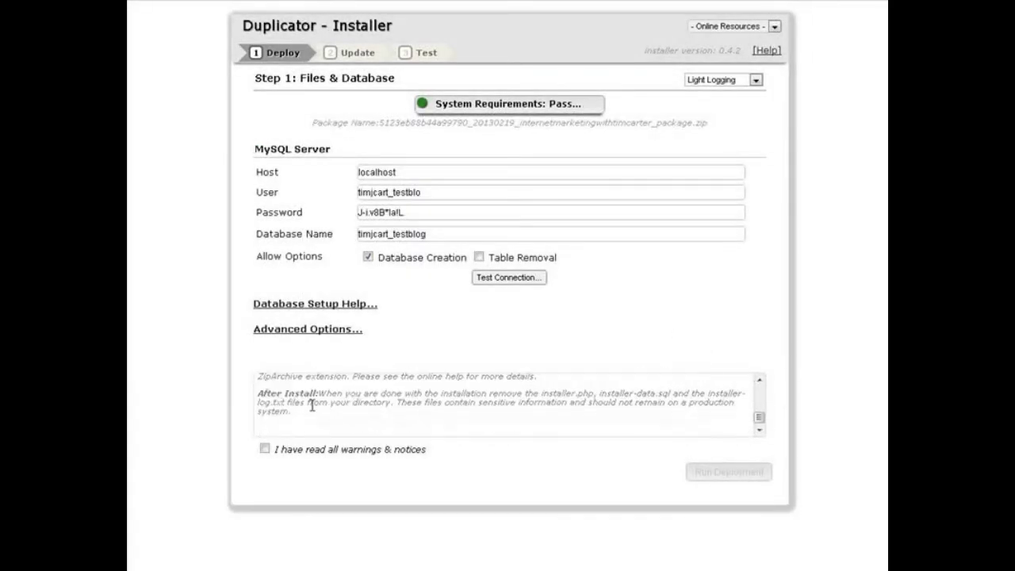
left_click(265, 449)
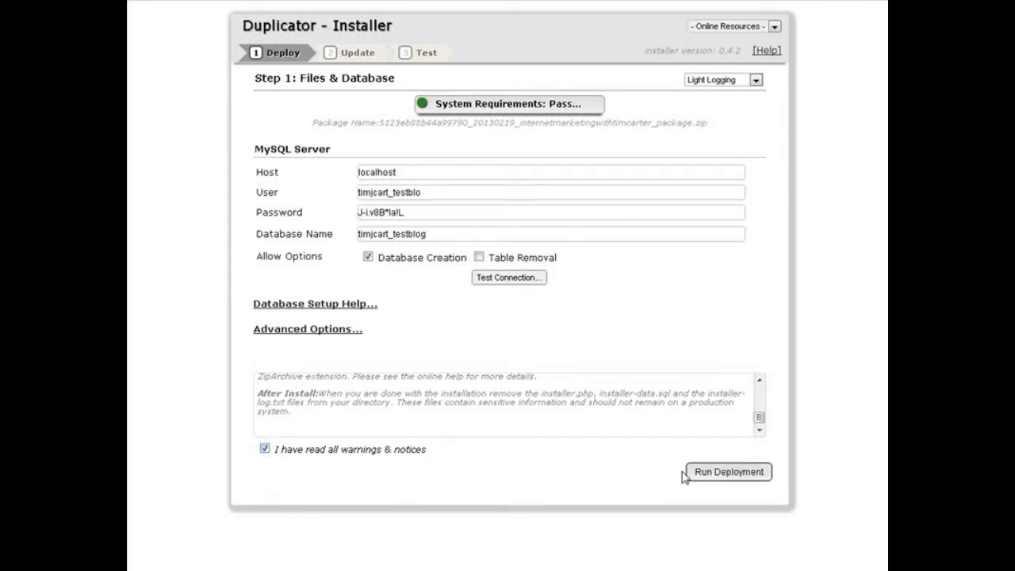
left_click(711, 476)
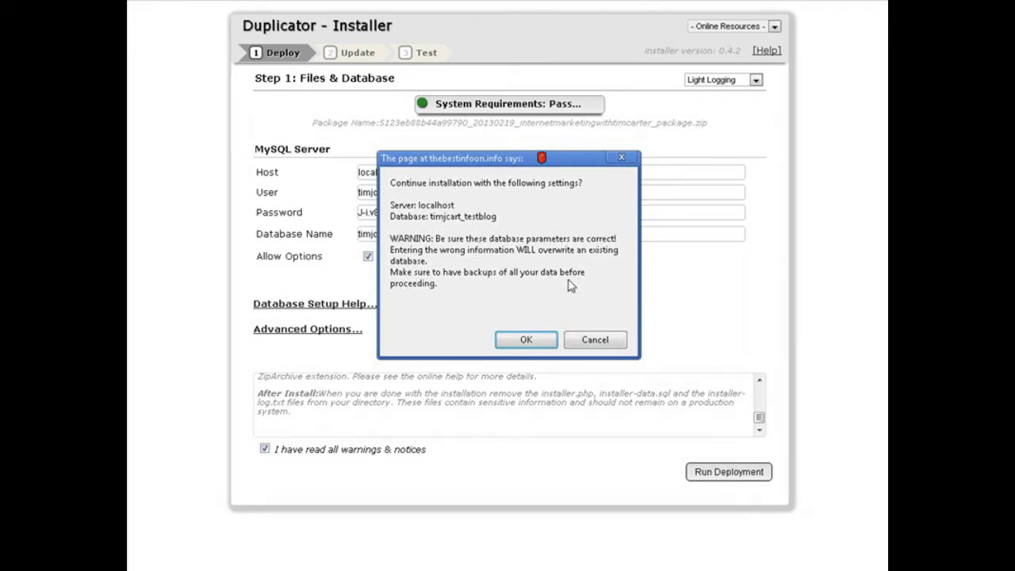
left_click(530, 341)
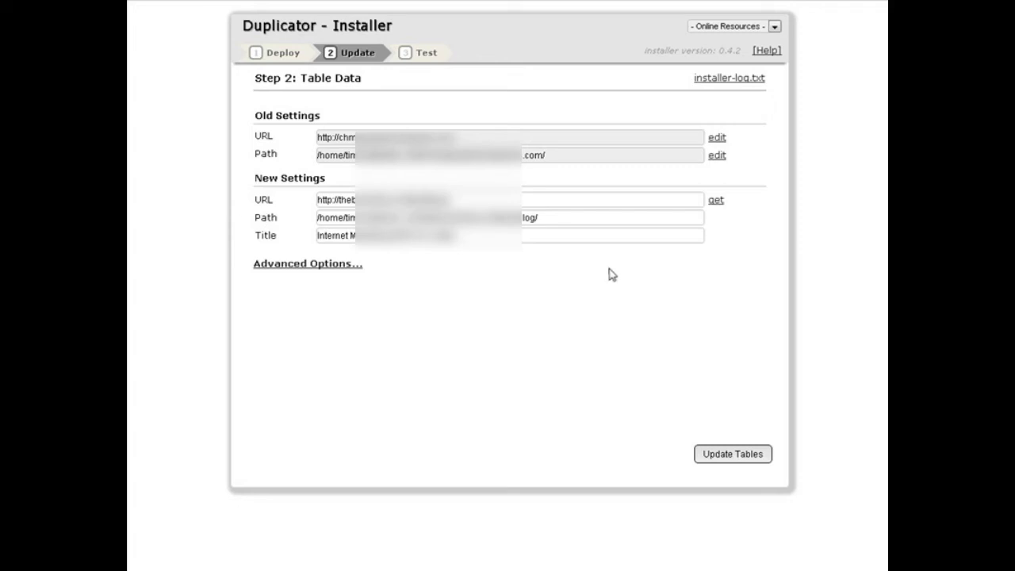
Update the tables with the new site settings, then resave permalinks and inspect the install report's general warning
left_click(323, 267)
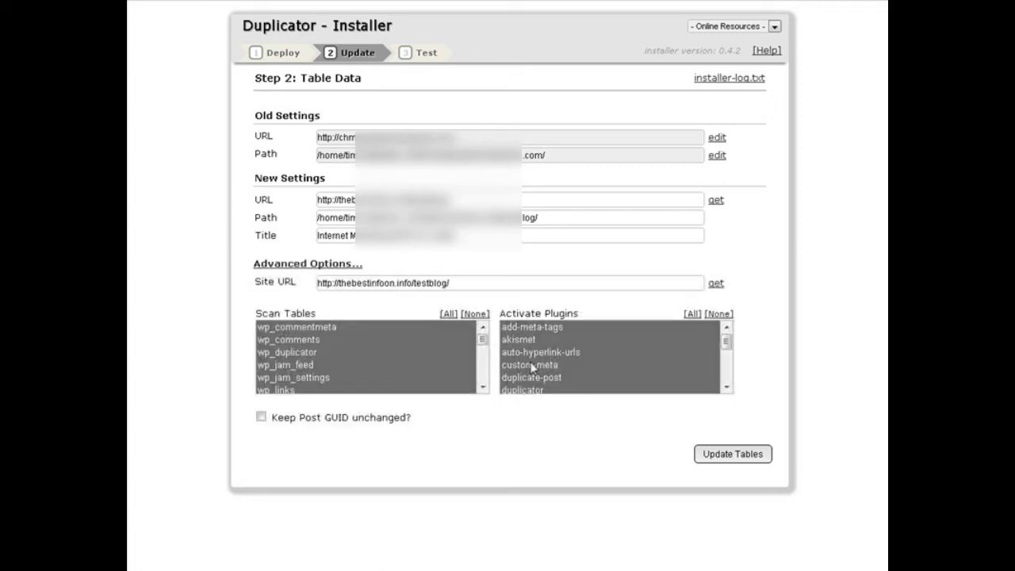
left_click(732, 458)
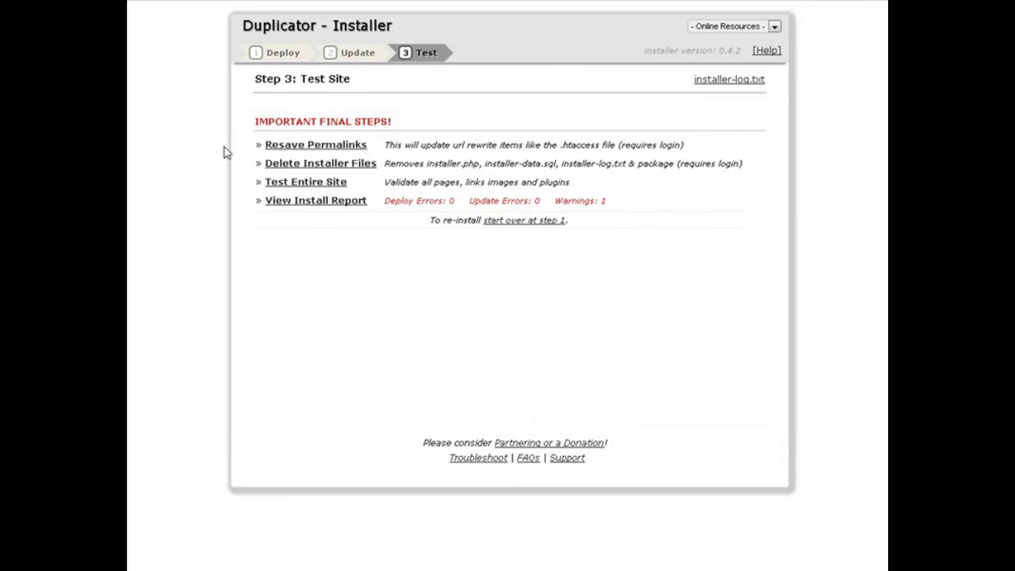
left_click(326, 148)
left_click(359, 205)
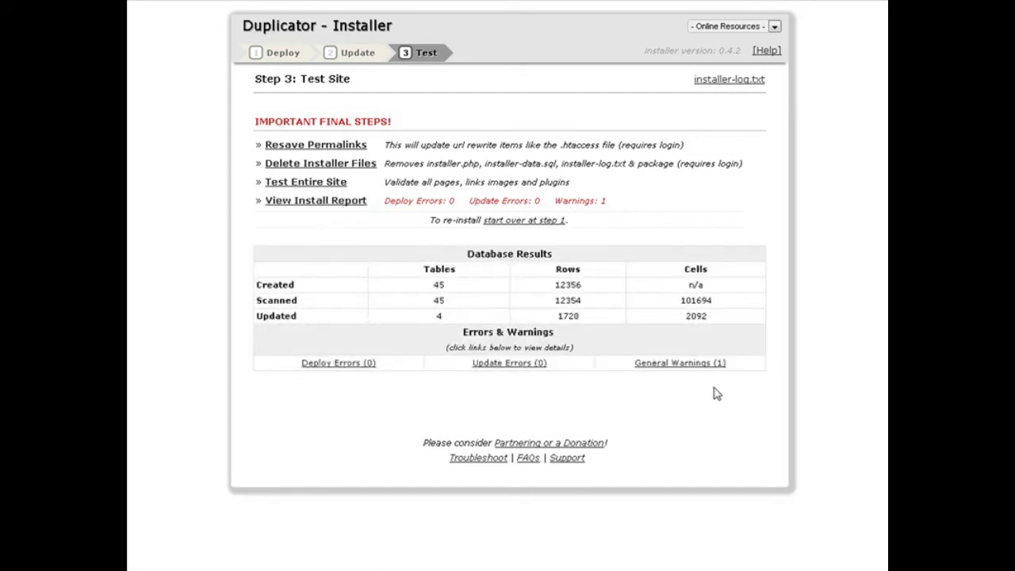
left_click(673, 364)
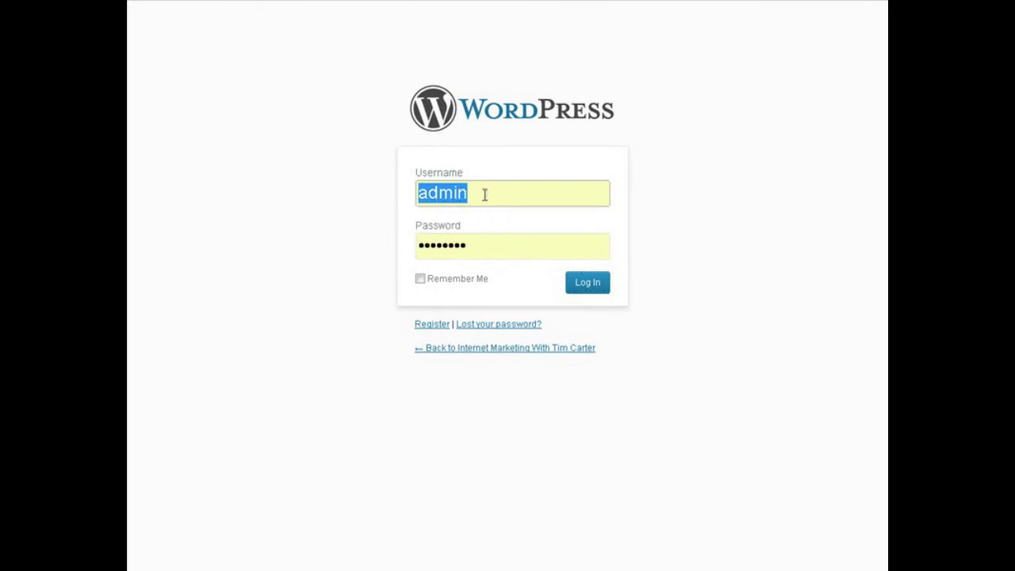
Log in to wp-admin and resave the /%category%/%postname%/ permalink settings
key("Return")
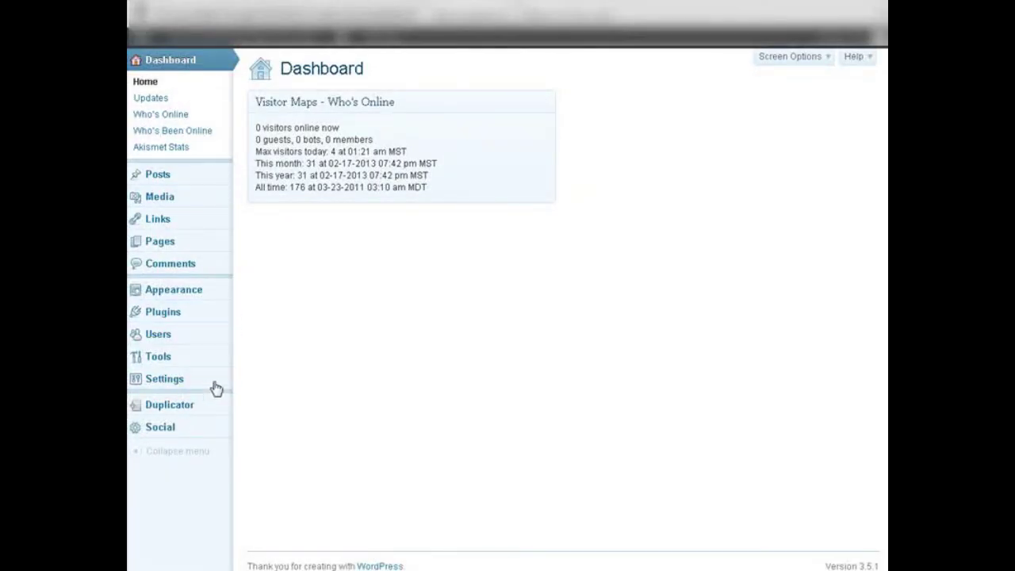
mouse_move(159, 382)
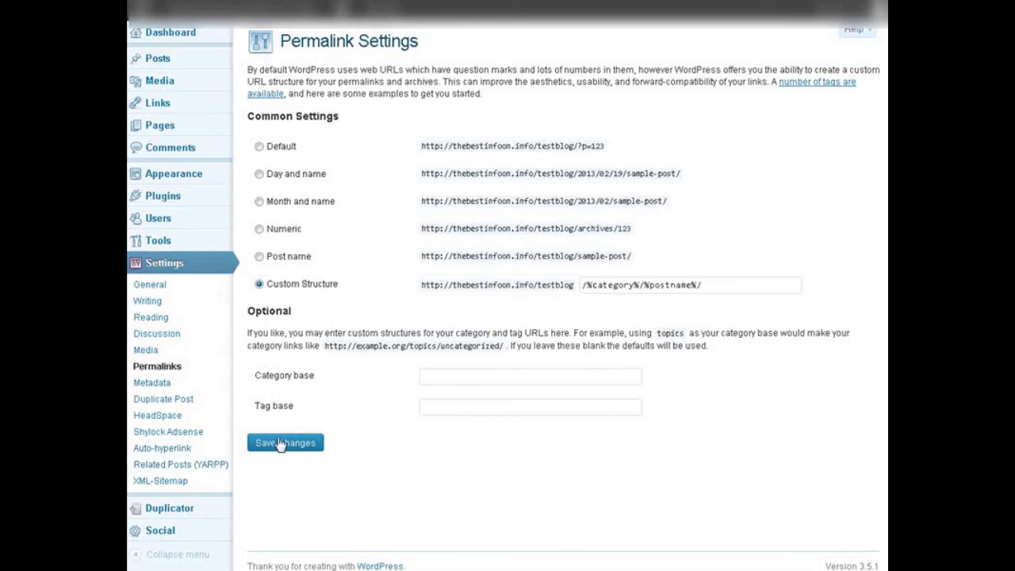
left_click(282, 444)
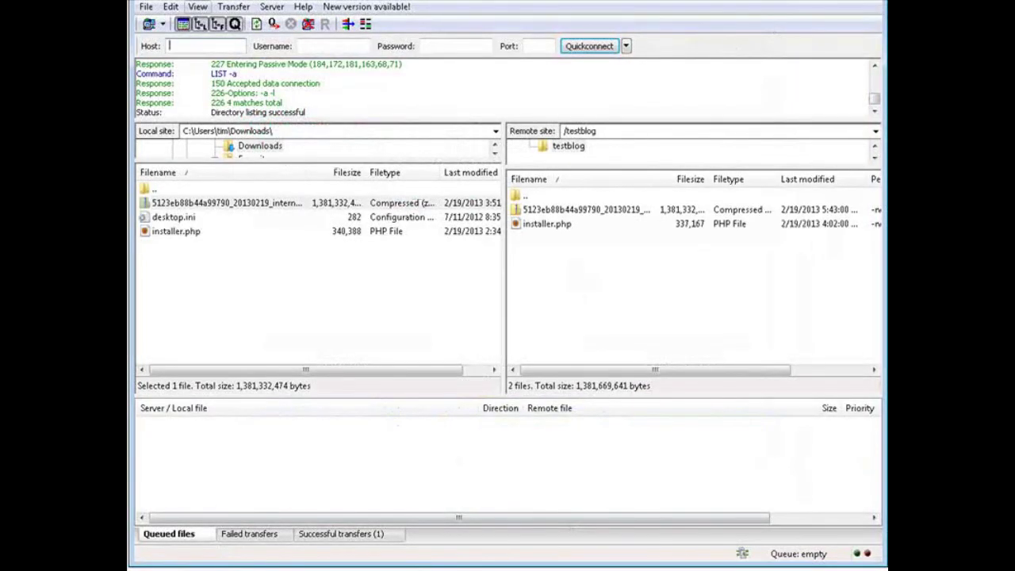
Refresh FileZilla's listing of the remote /testblog folder
left_click(199, 7)
left_click(213, 23)
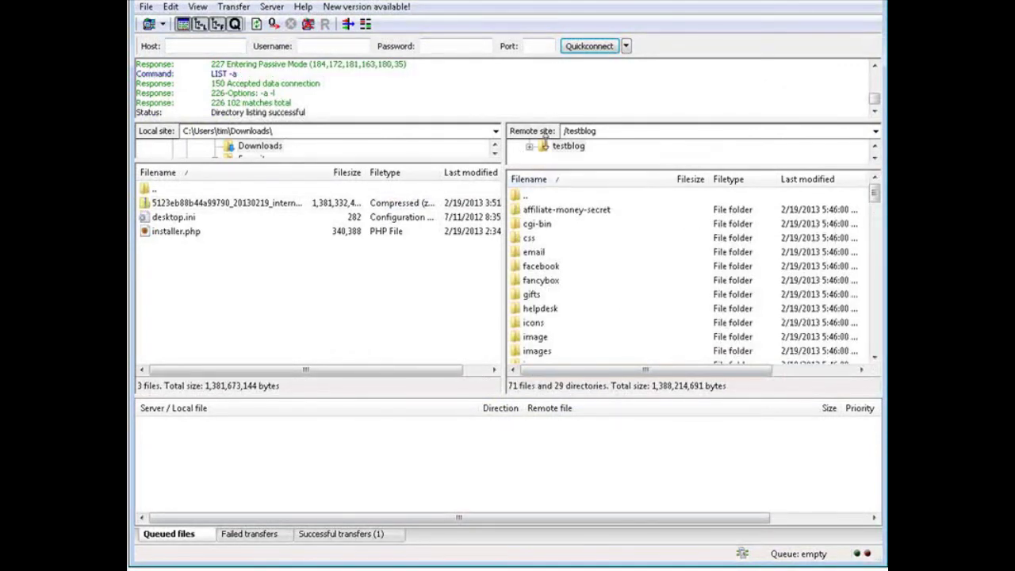
left_click(591, 269)
scroll(593, 269, "down", 8)
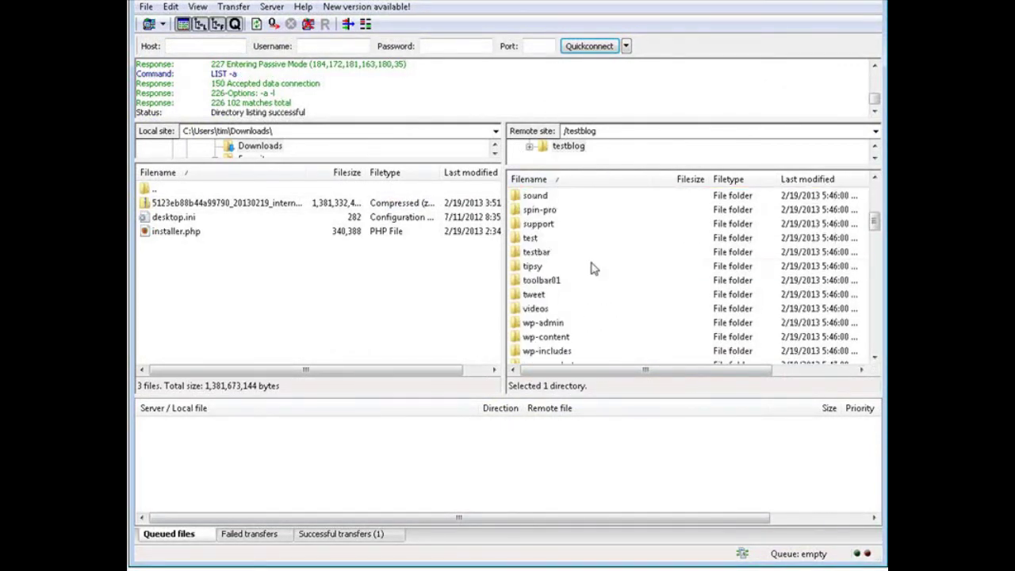
scroll(594, 269, "down", 4)
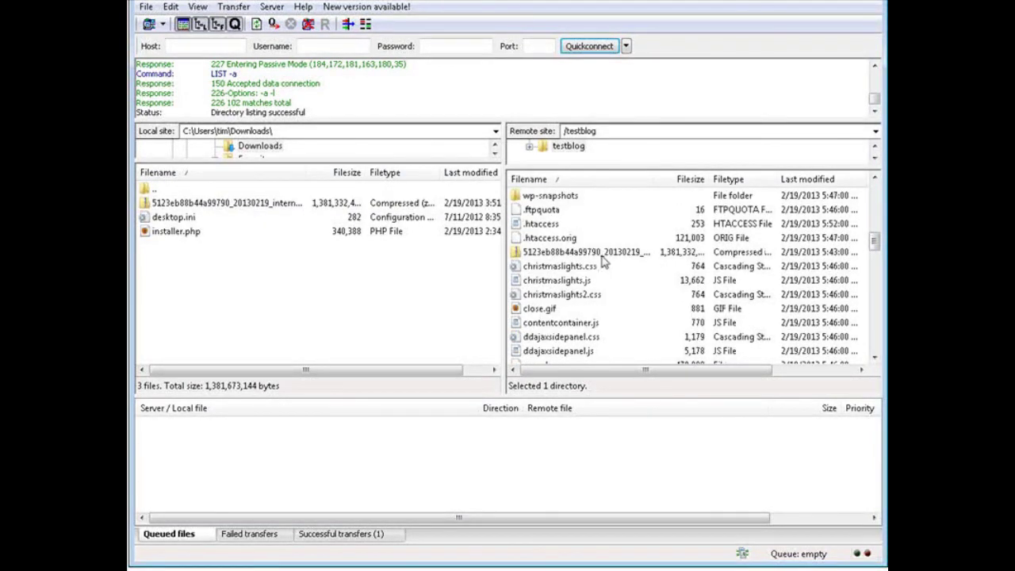
Delete the package zip and installer.php from /testblog on the server
left_click(563, 253)
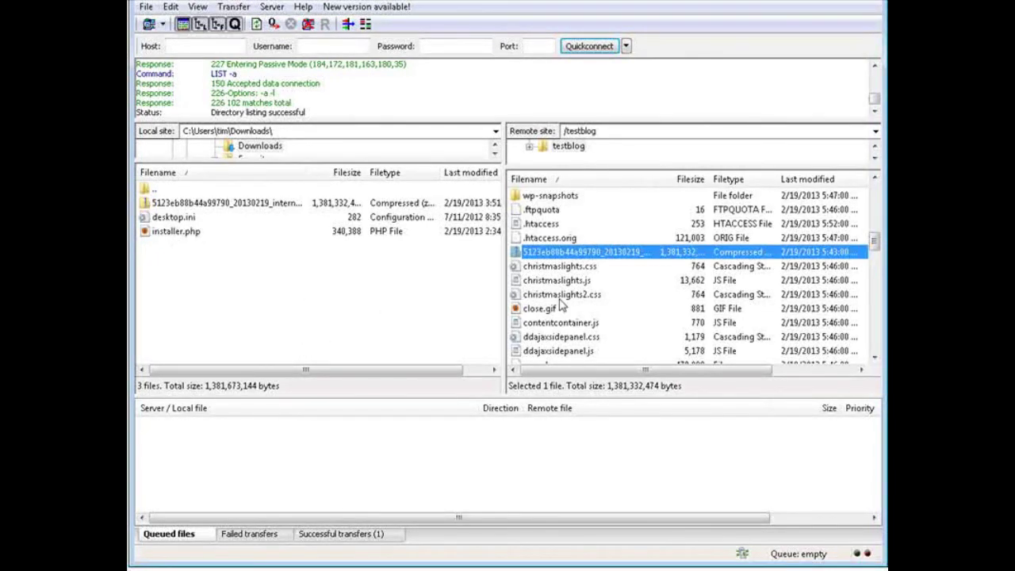
scroll(565, 313, "down", 2)
scroll(593, 297, "down", 2)
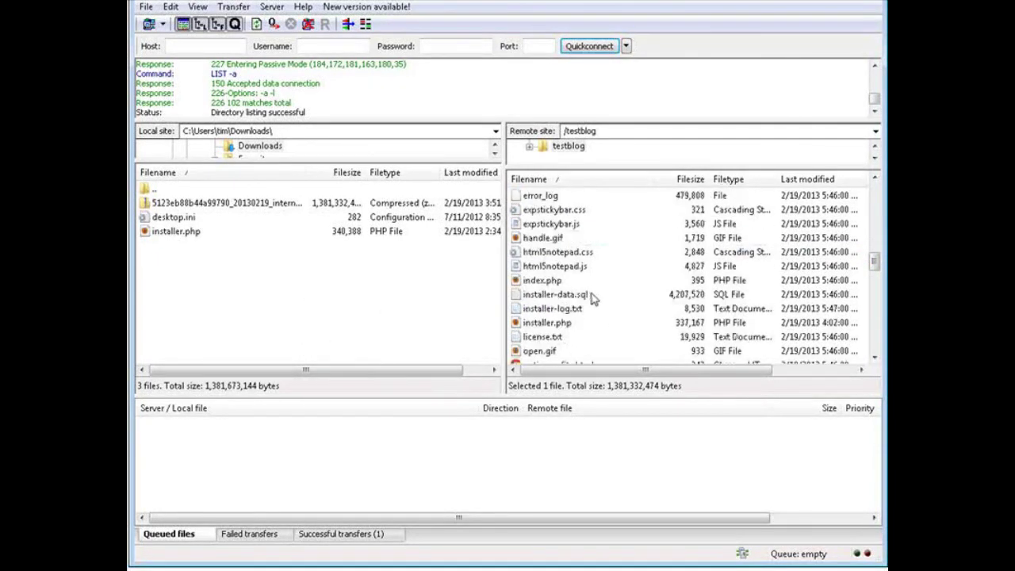
left_click(526, 324, "ctrl")
scroll(508, 303, "up", 2)
scroll(612, 261, "down", 2)
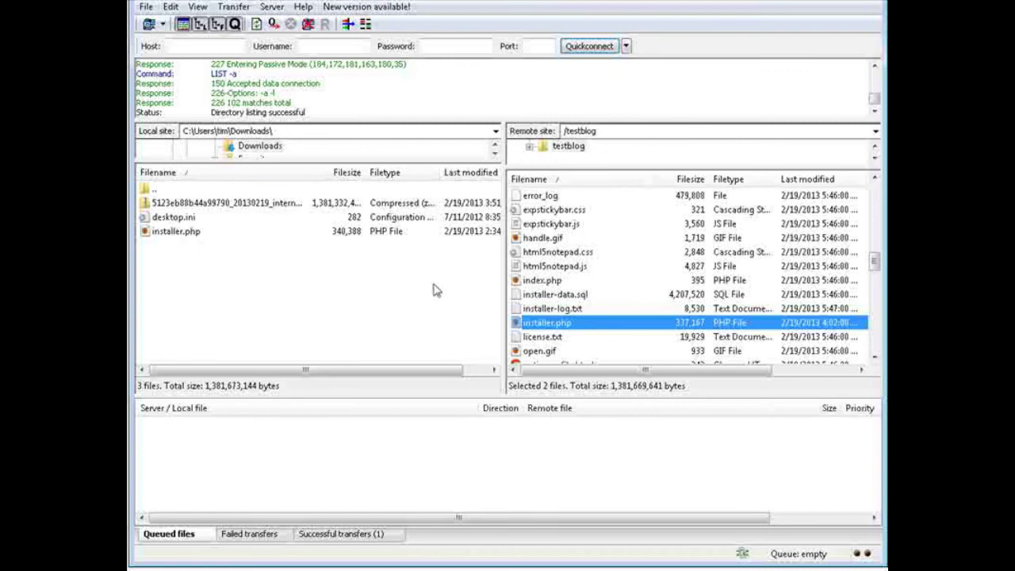
key("Delete")
key("Return")
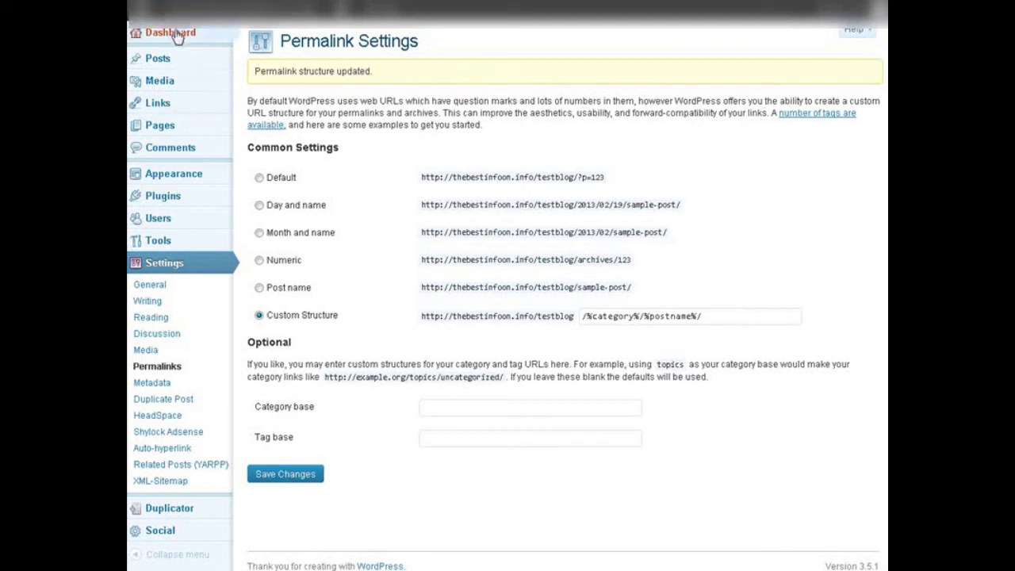
Point at the site name in the admin bar to reach the restored blog's front end
mouse_move(192, 18)
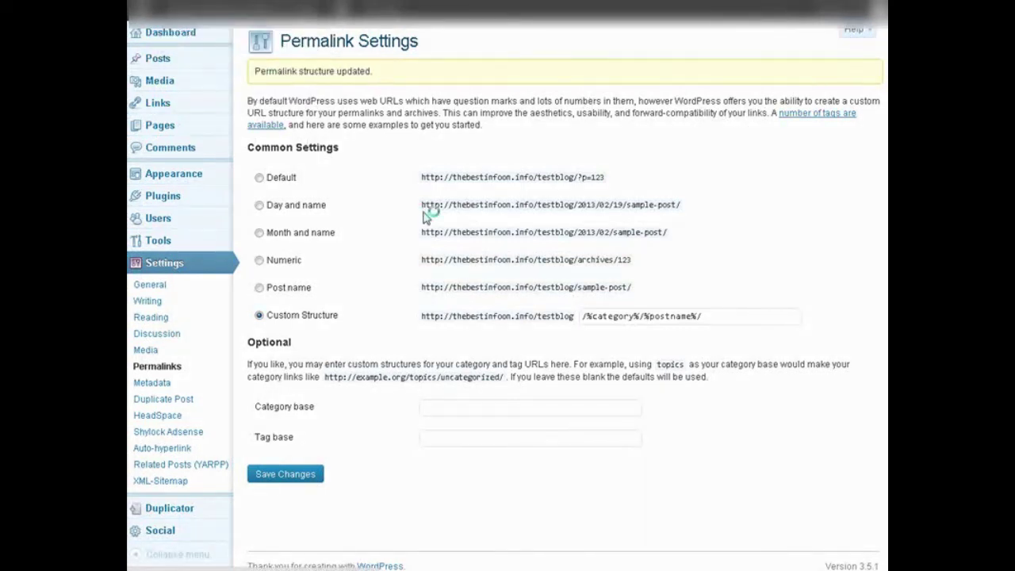